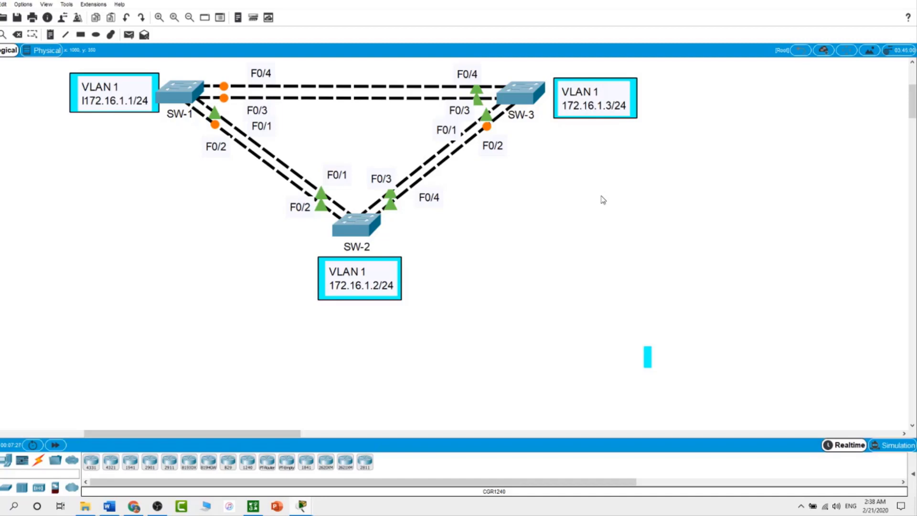
Open the command line of switch SW-1, enter global configuration mode and set the hostname to SW-1.
left_click(186, 105)
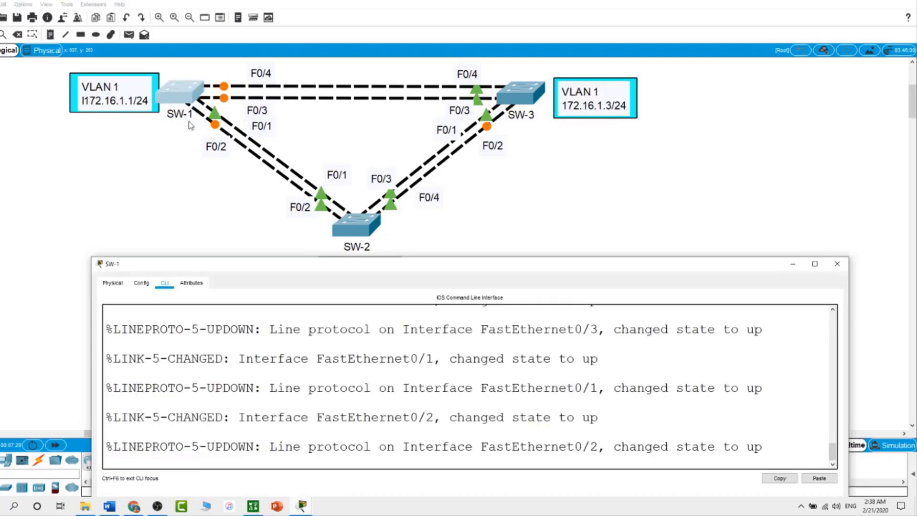
key("Return")
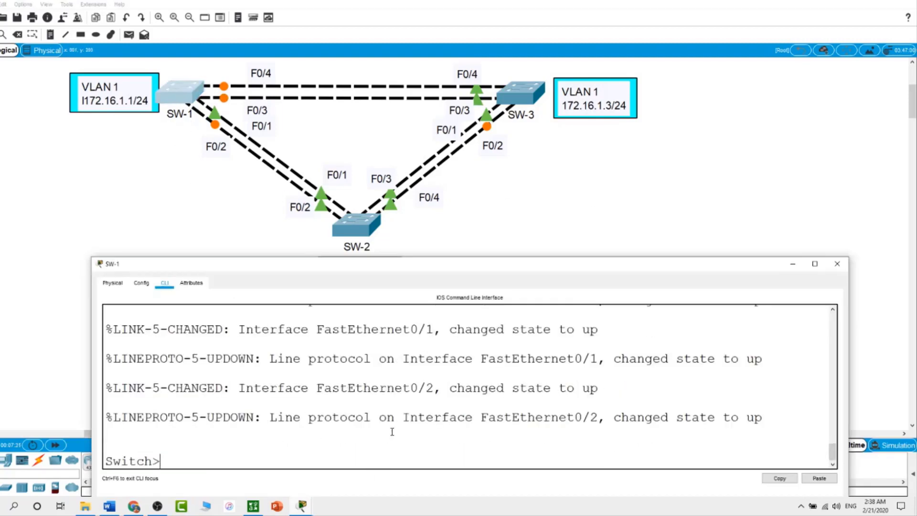
type("en")
key("Return")
type("conf t")
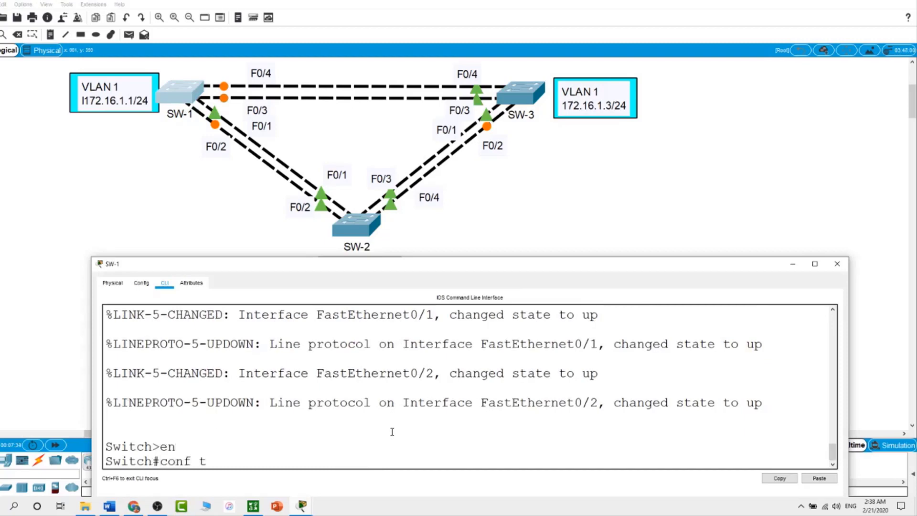
key("Return")
type("hostn")
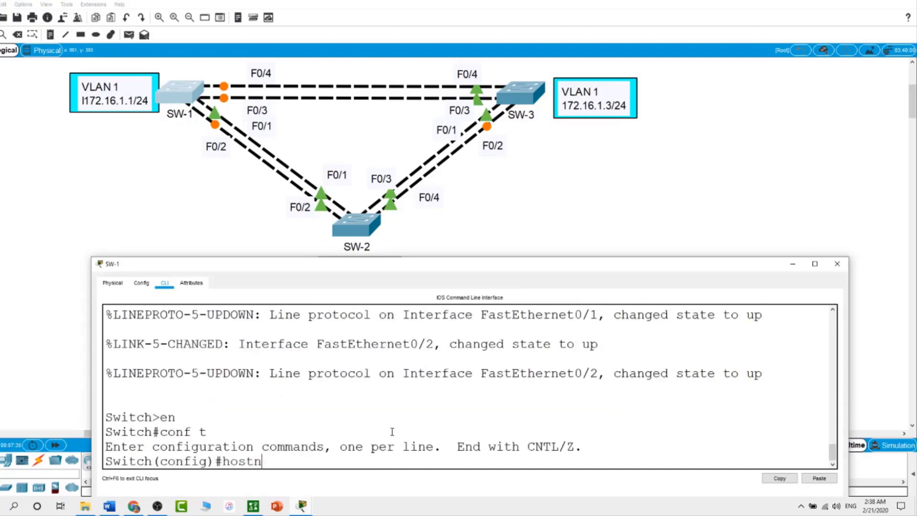
type("ame SW-1")
key("Return")
Assign 172.16.1.1 with mask 255.255.255.0 to SW-1's VLAN 1 interface and enable the interface.
type("i")
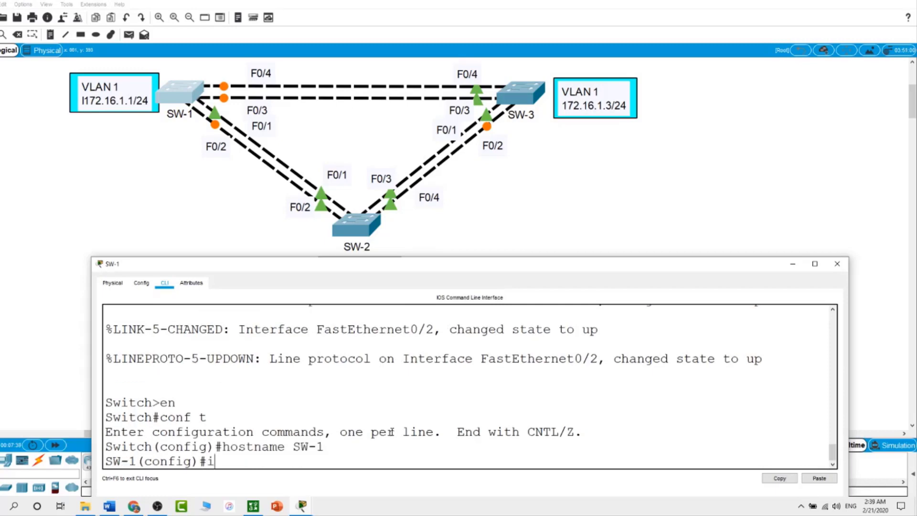
type("nt vlan 1")
key("Return")
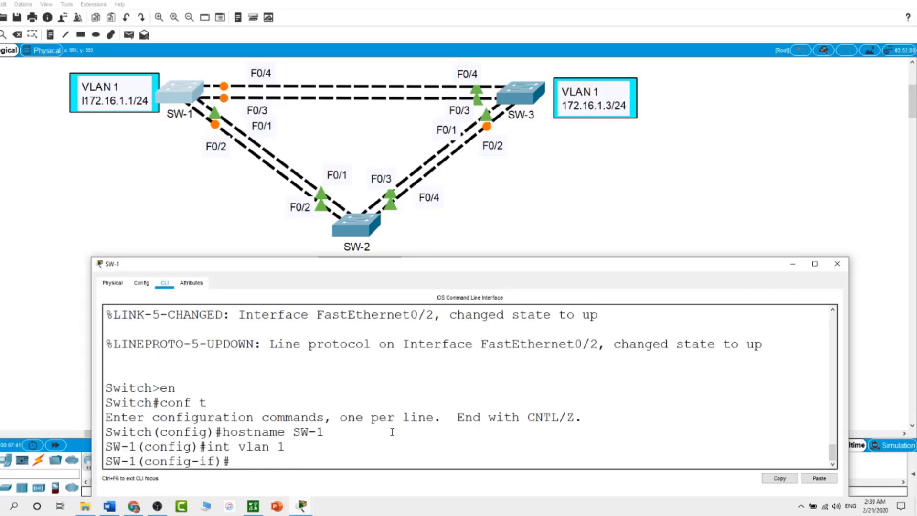
type("address 1")
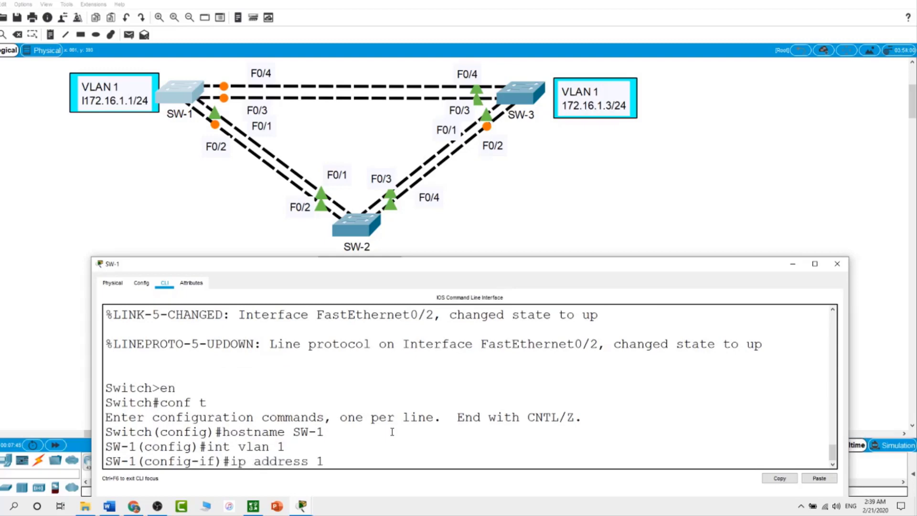
type("72.16.1.1")
type(" 255.255")
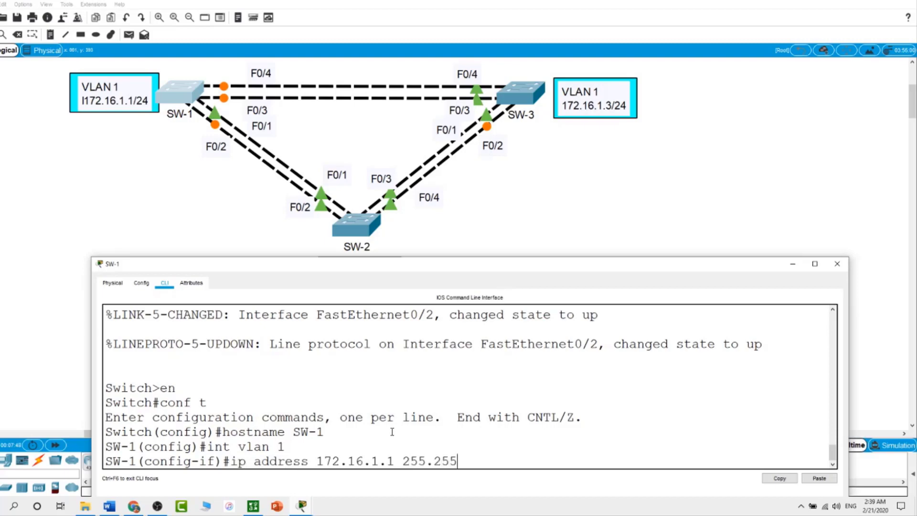
type(".255.255.0")
key("Return")
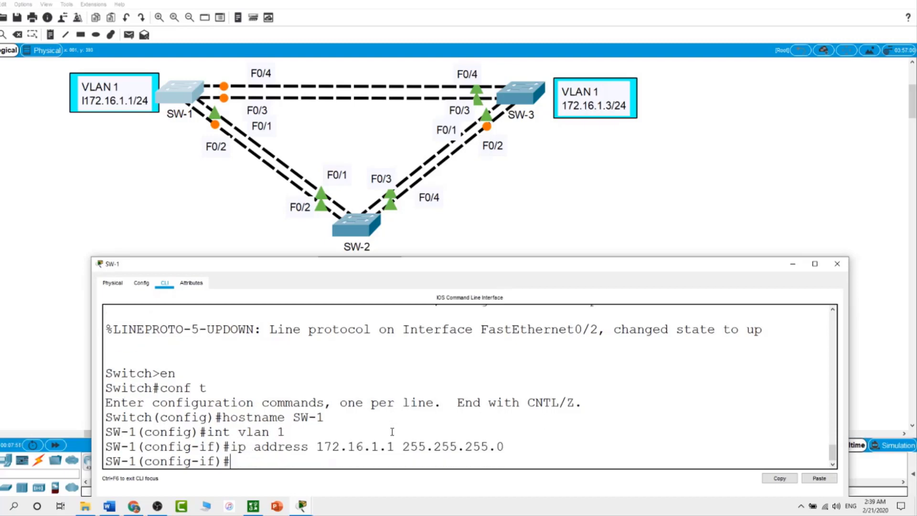
type("no shut")
key("Return")
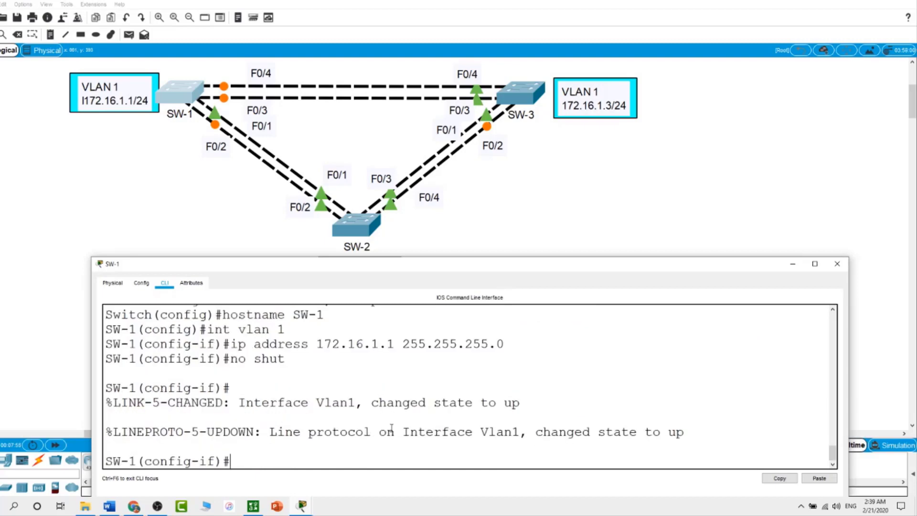
Open the command line of switch SW-2, enter global configuration mode and set the hostname to SW-2.
left_click(353, 223)
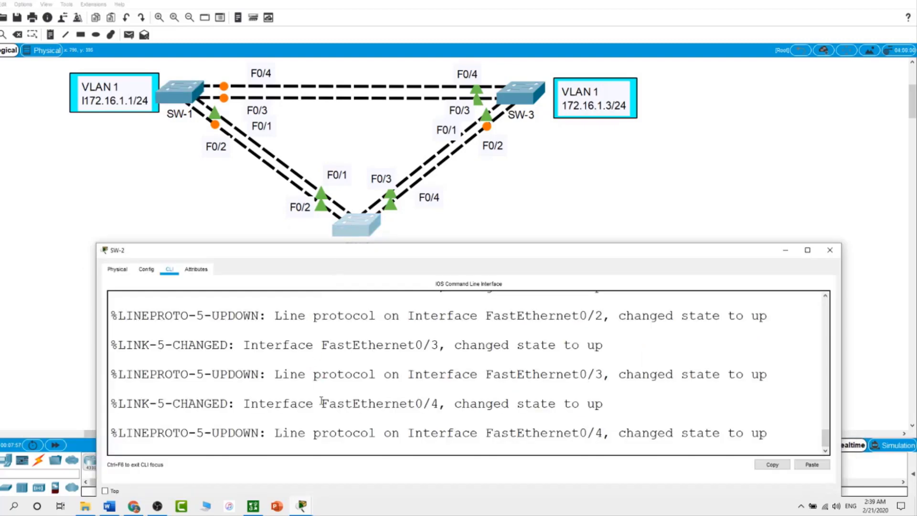
key("Return")
type("en")
key("Return")
type("conf t")
key("Return")
type("host")
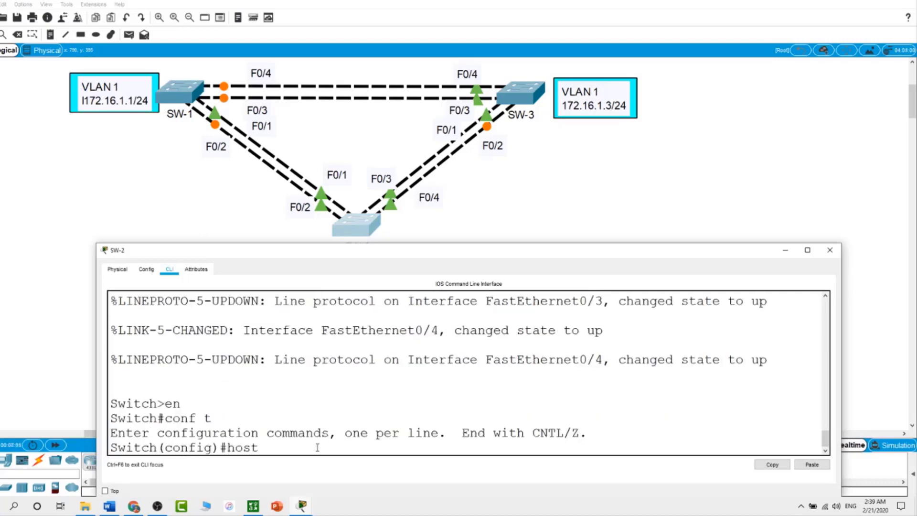
type("name SW-2")
key("Return")
Assign 172.16.1.2 with mask 255.255.255.0 to SW-2's VLAN 1 interface and enable the interface.
type("int vlan 1")
key("Return")
type("ip address ")
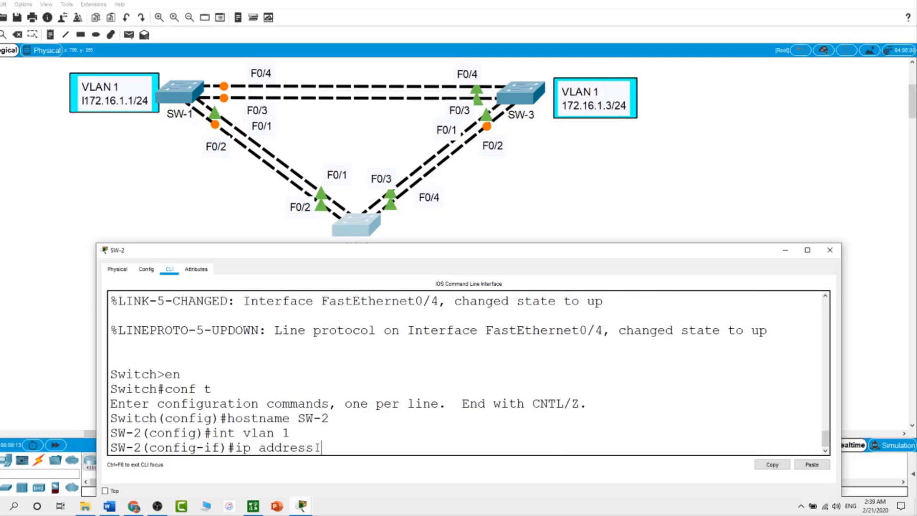
type("172.16.1.2 255.2")
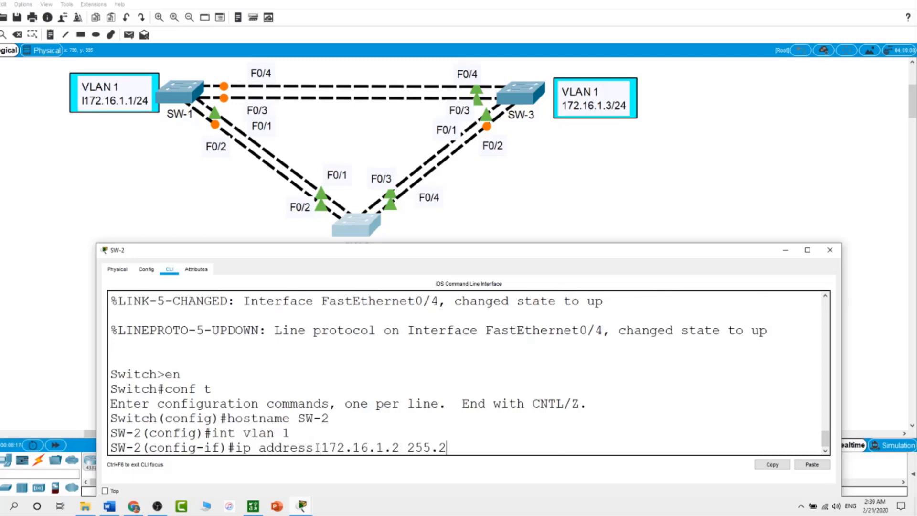
type("55.255.0")
key("Return")
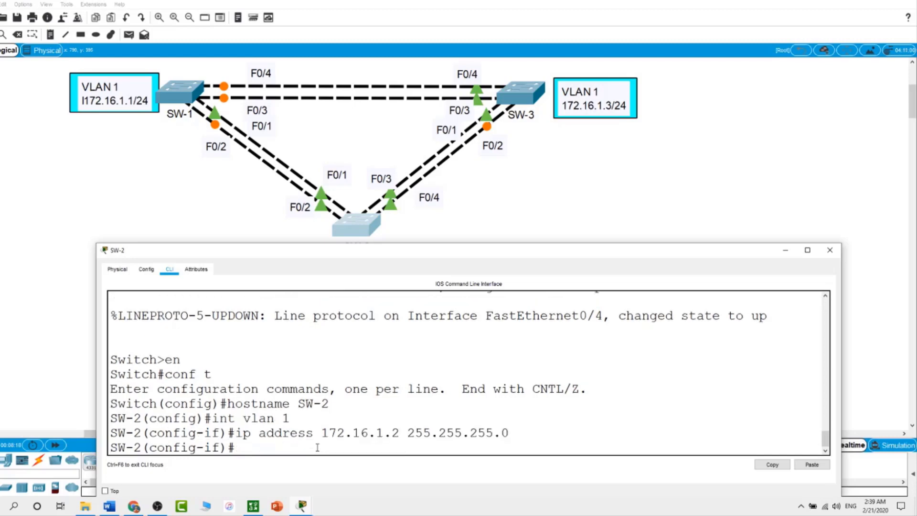
type("no shut")
key("Return")
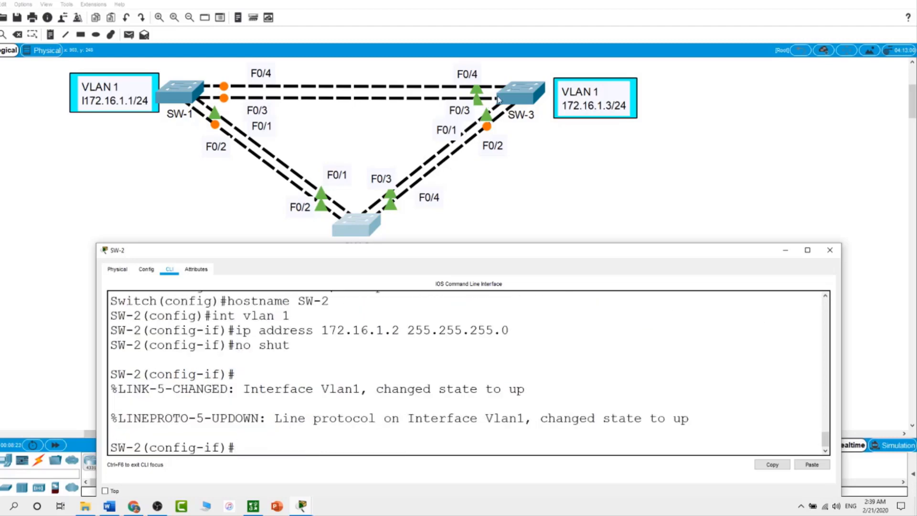
Open the command line of switch SW-3, enter global configuration mode and set the hostname to SW-3.
left_click(516, 98)
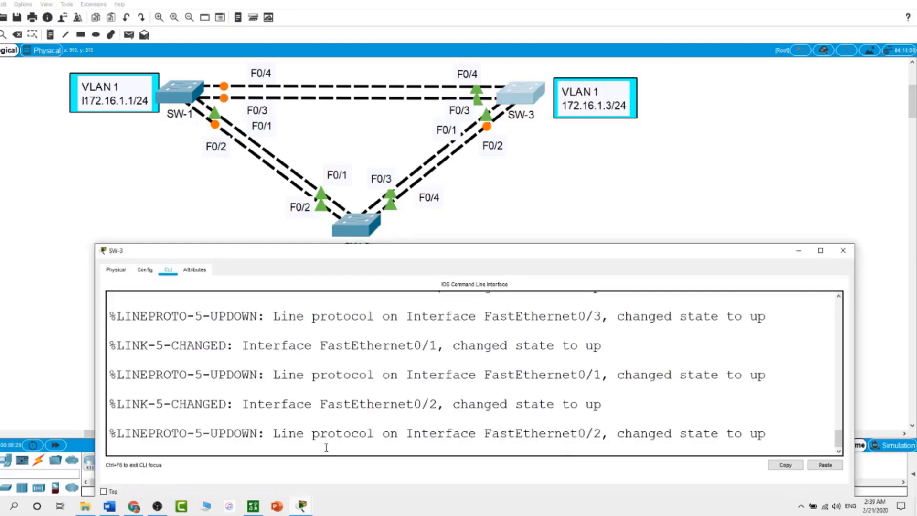
key("Return")
type("en")
key("Return")
type("conf t")
key("Return")
type("hostname")
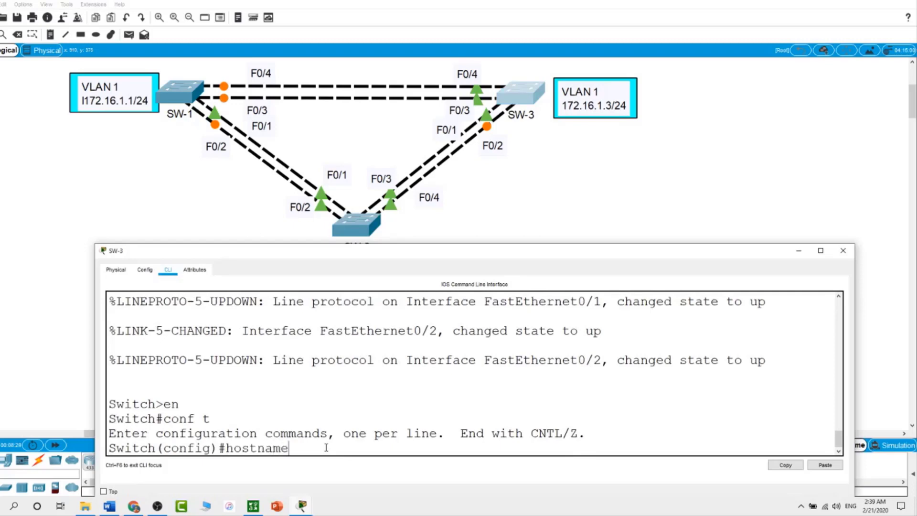
type(" SW-3")
key("Return")
Assign 172.16.1.3 with mask 255.255.255.0 to SW-3's VLAN 1 interface and enable the interface.
type("ig)#int vlan 1")
key("Return")
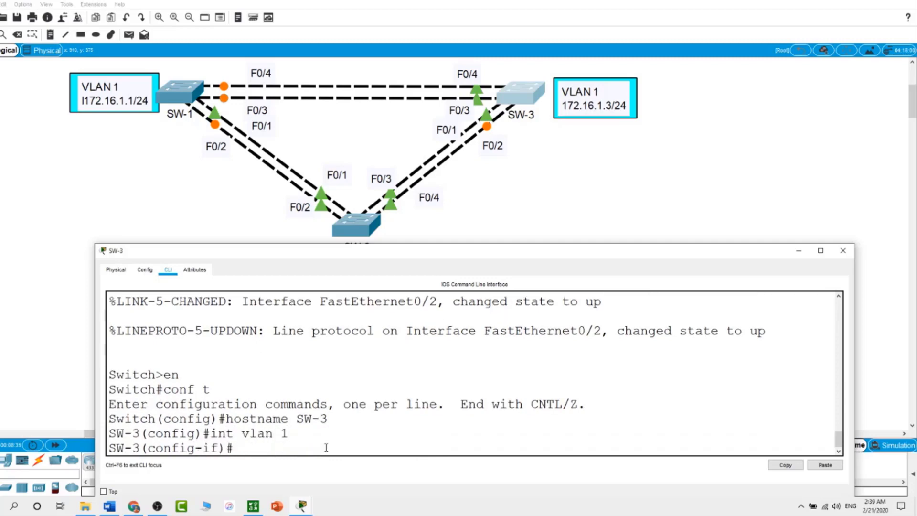
type("ip address 172.1")
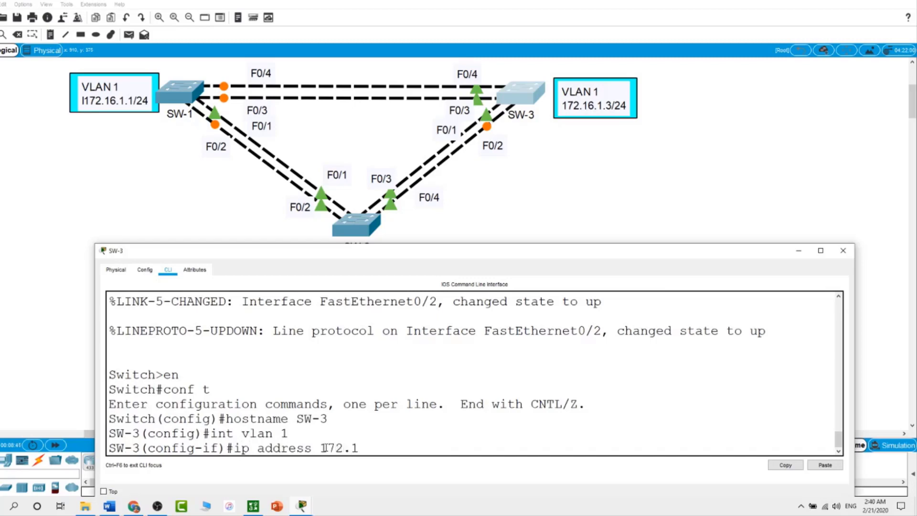
type("6.1.3 255.255.255.0")
key("Return")
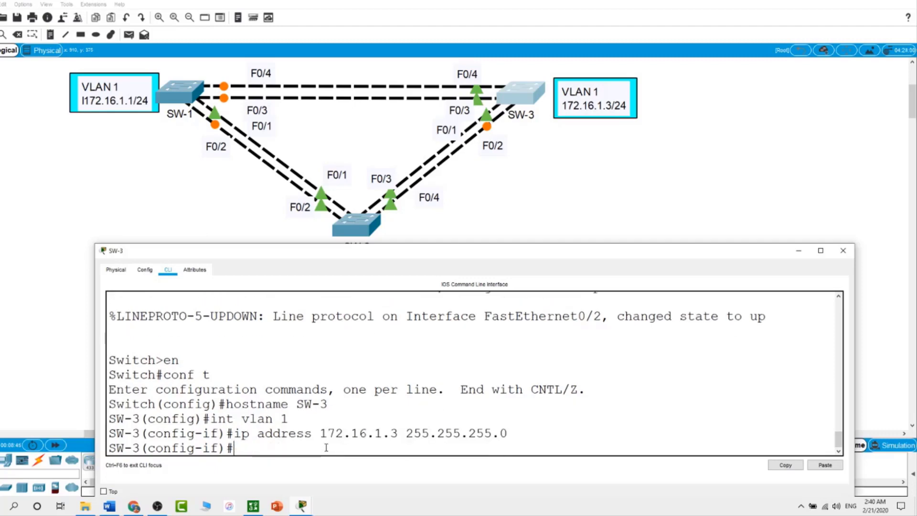
type("no shut")
key("Return")
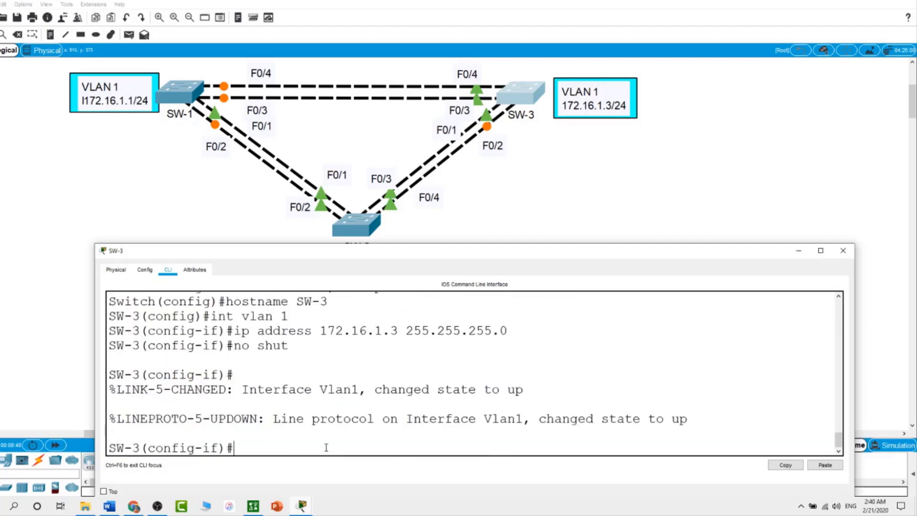
Return to SW-1's command line, leave configuration mode and ping SW-2 at 172.16.1.2 twice.
left_click(147, 192)
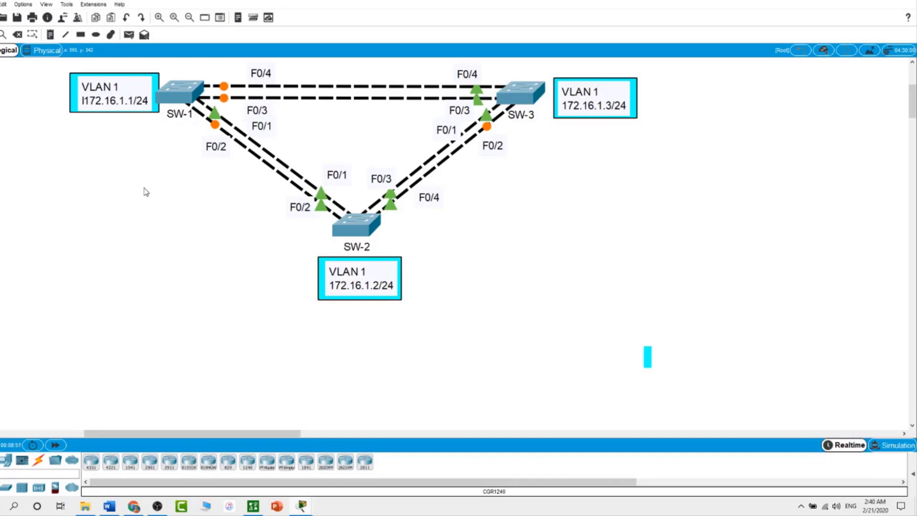
left_click(185, 98)
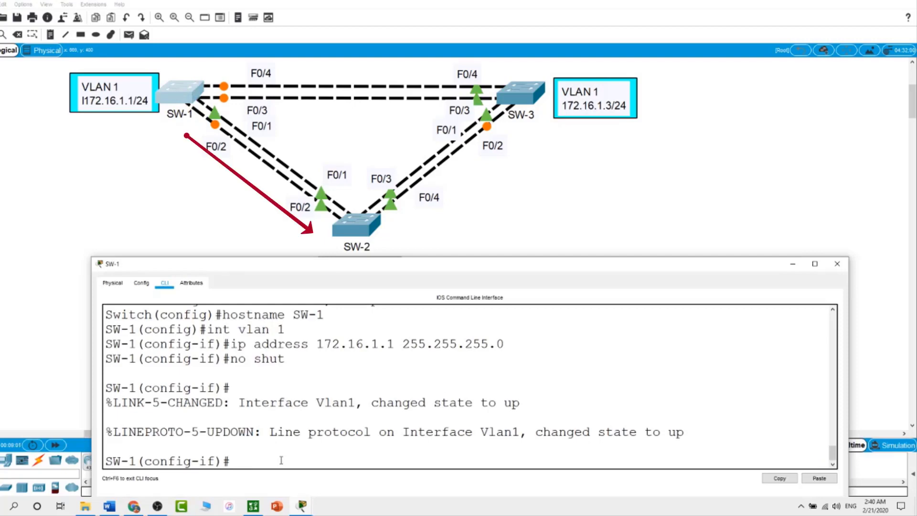
type("end")
key("Return")
type("ping 172.16.1.2")
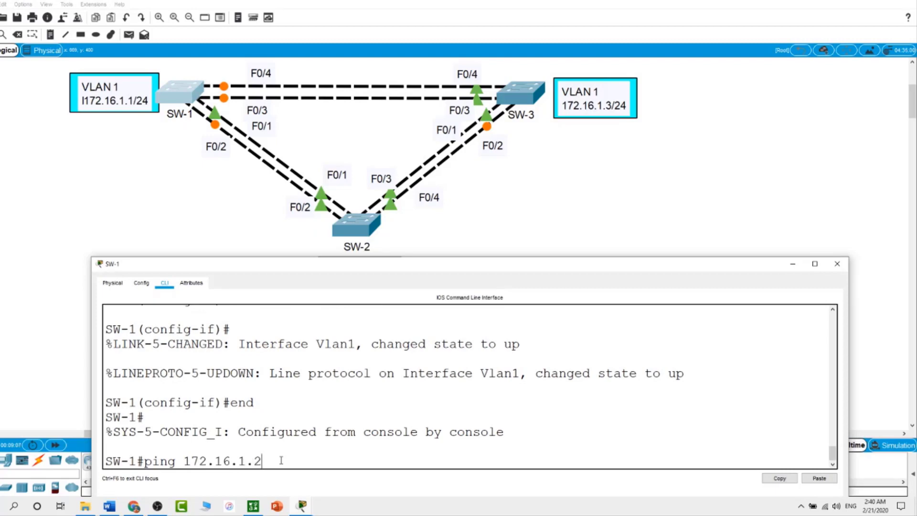
key("Return")
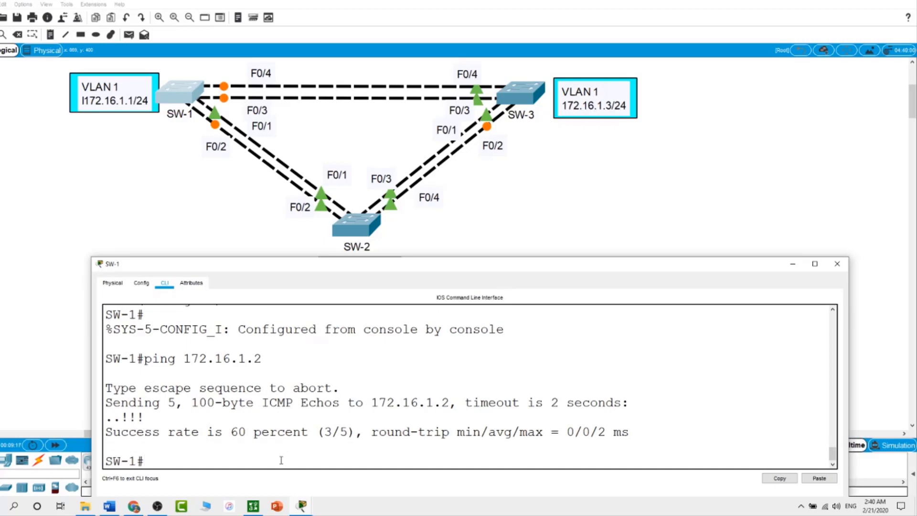
key("Up")
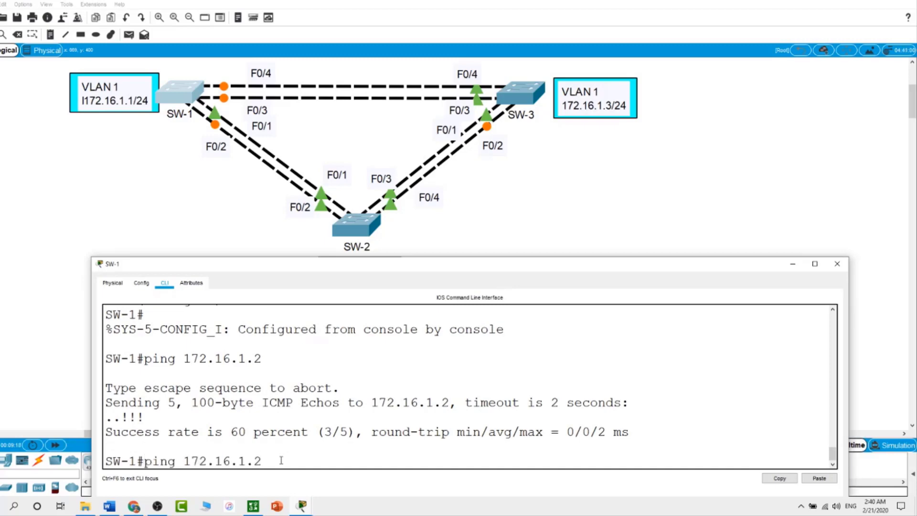
key("Return")
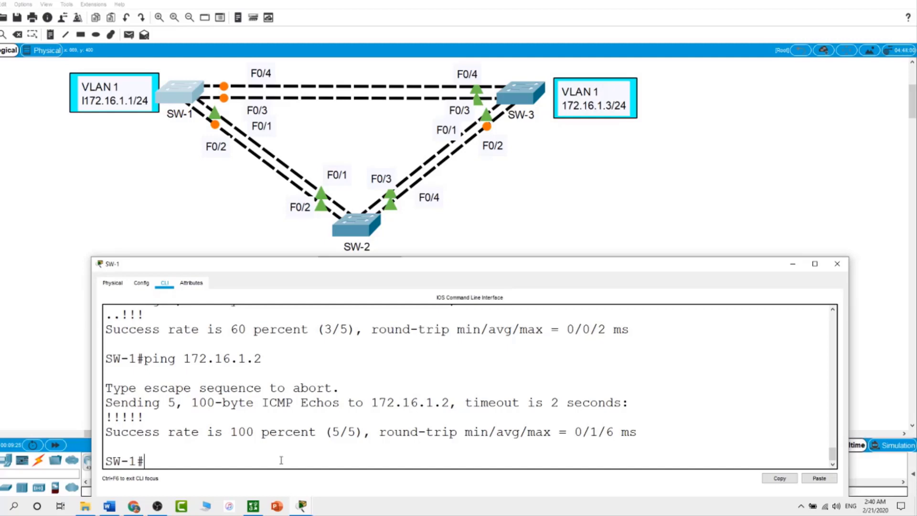
Ping SW-3 at 172.16.1.3 from SW-1.
key("Up")
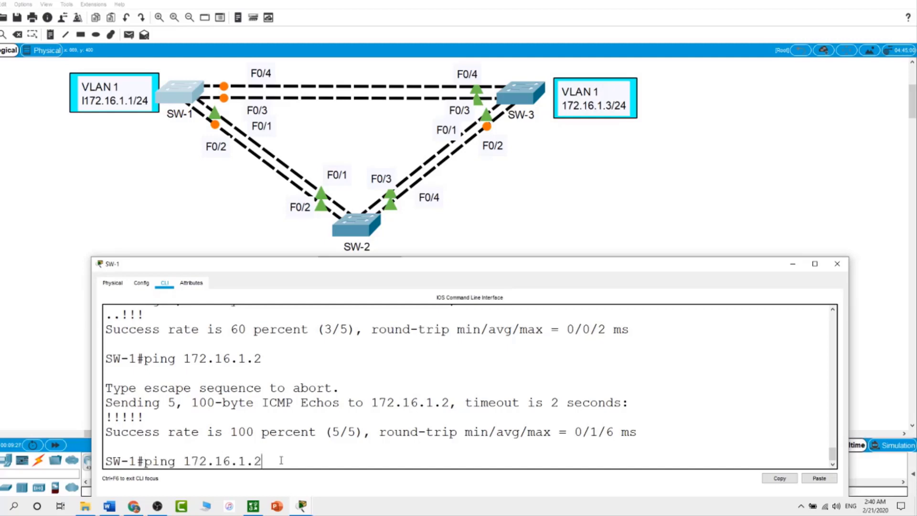
key("BackSpace")
type("3")
key("Return")
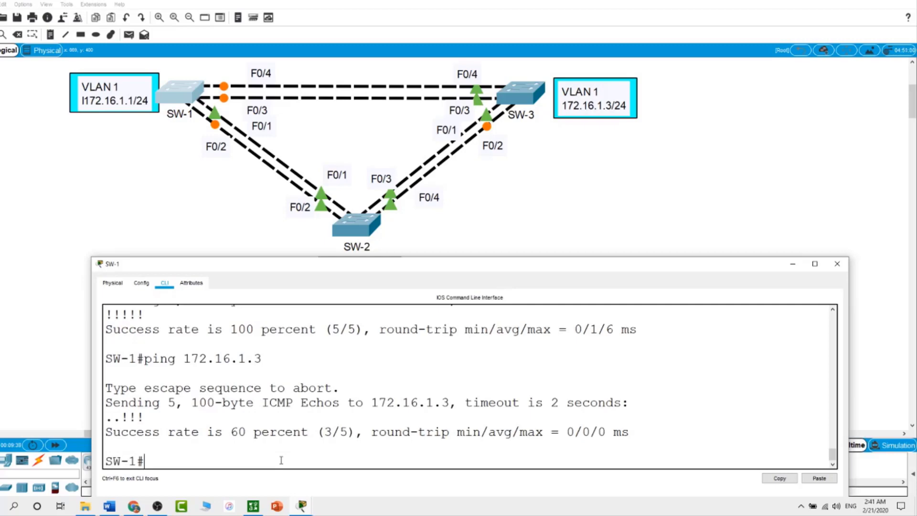
Open SW-2's command line, exit to privileged mode and ping SW-3 at 172.16.1.3.
left_click(468, 230)
left_click(364, 227)
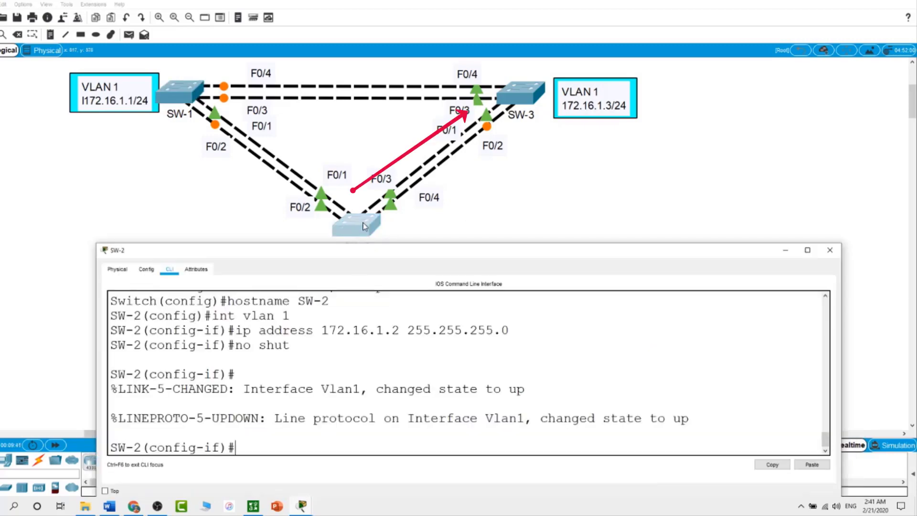
type("ping 172.16.1.3")
key("Return")
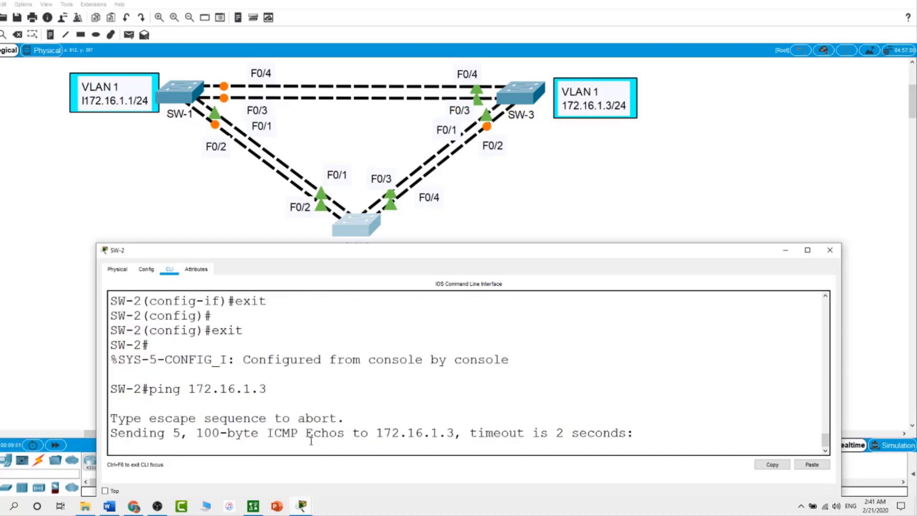
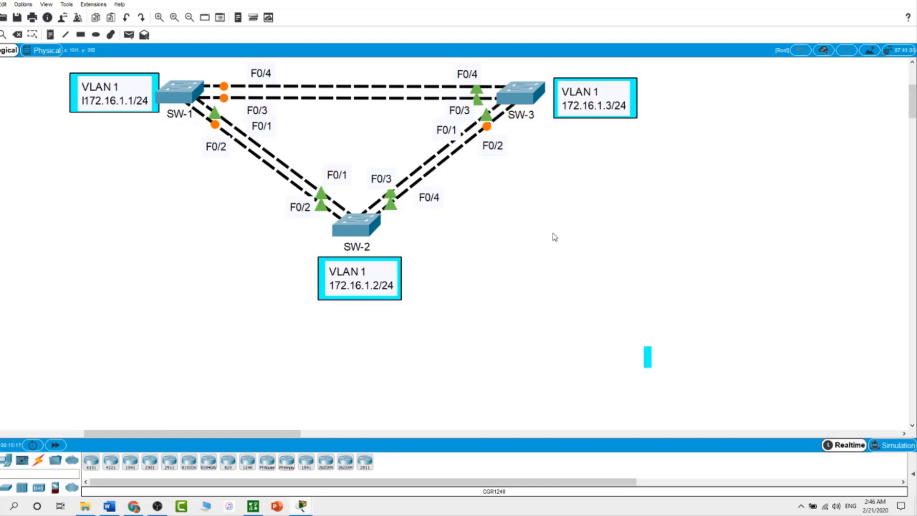
On SW-1, enter global configuration mode and shut down the interface range f0/1-24, g0/1-2.
left_click(173, 101)
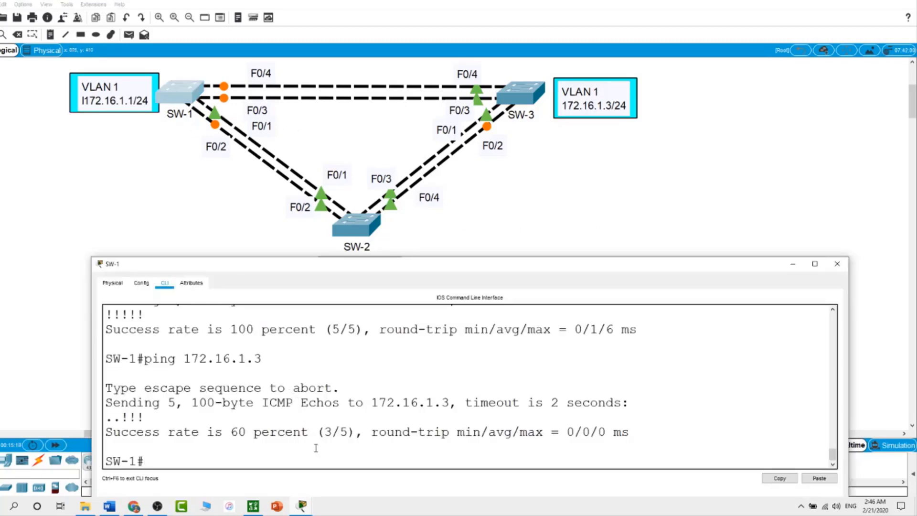
type("conf t")
key("Return")
type("int rang")
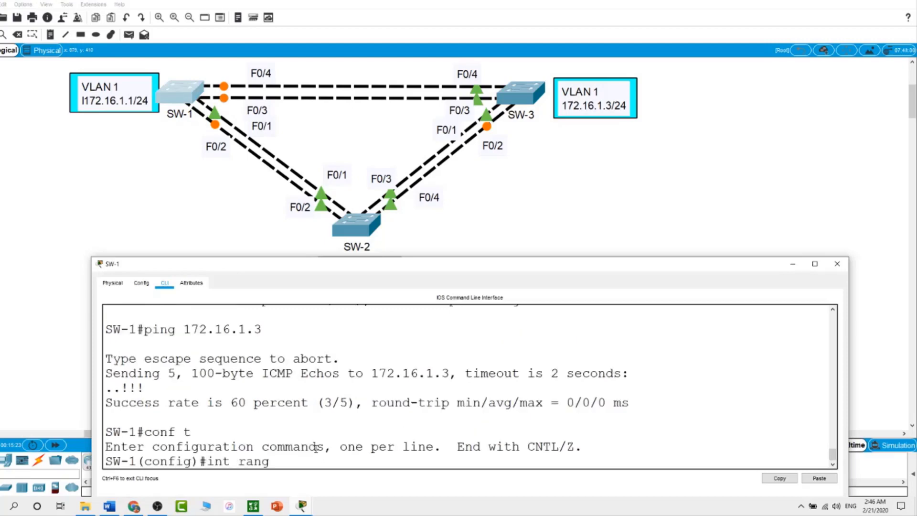
type("e f0/1-24, g0/1-2")
key("Return")
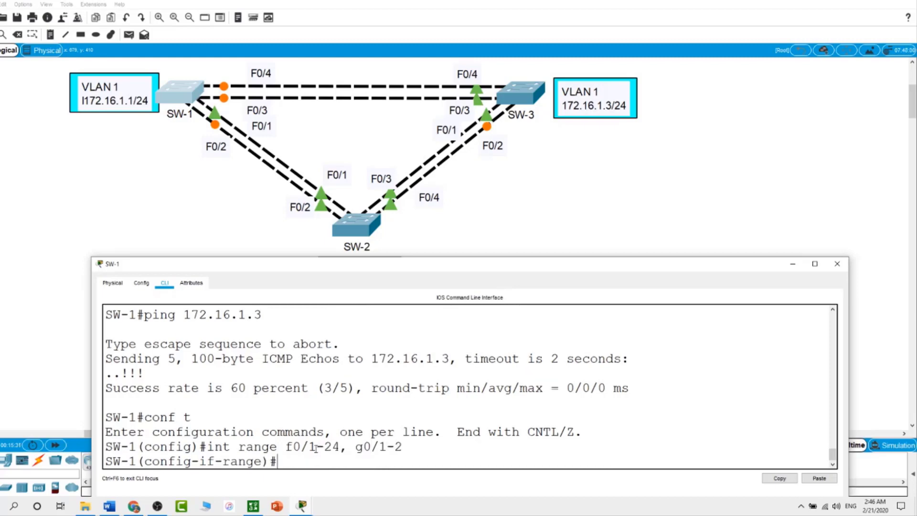
type("shut")
key("Return")
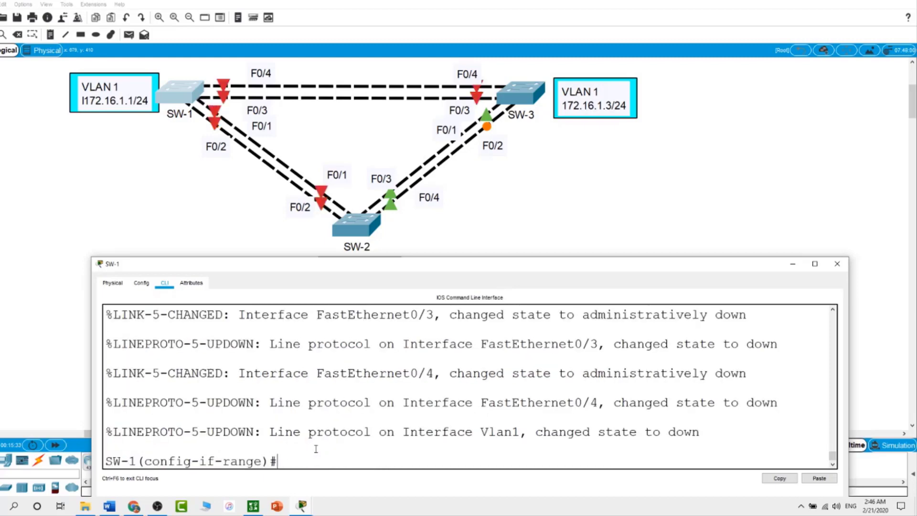
On SW-2, enter global configuration mode and shut down the interface range f0/1-24, g0/1-2.
left_click(366, 235)
left_click(365, 235)
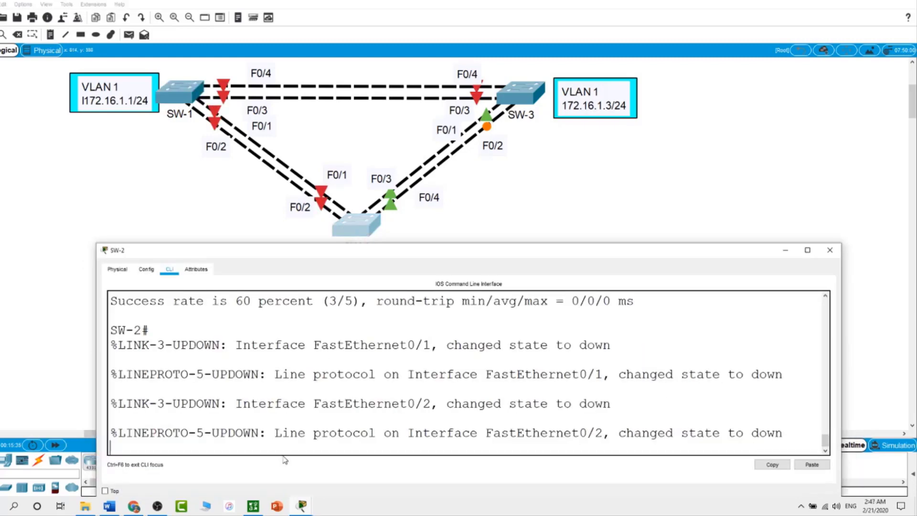
key("Return")
type("conf t")
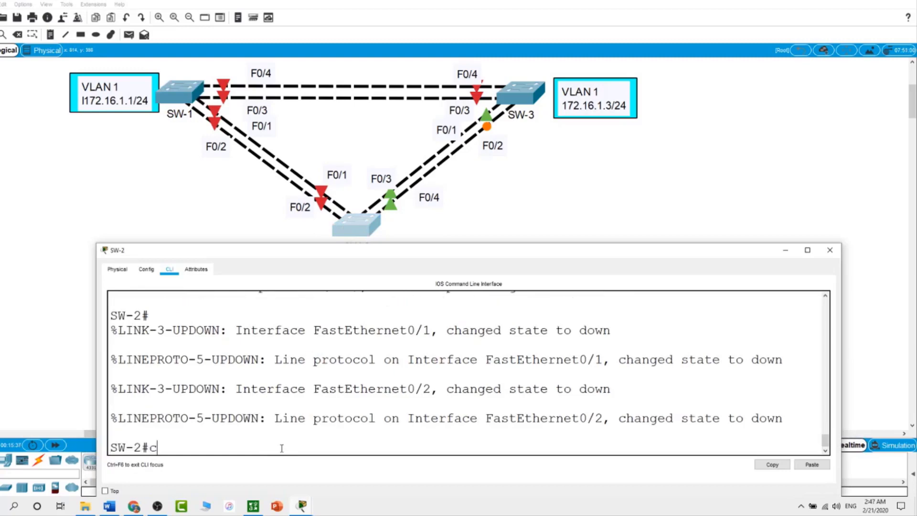
key("Return")
type("int range f")
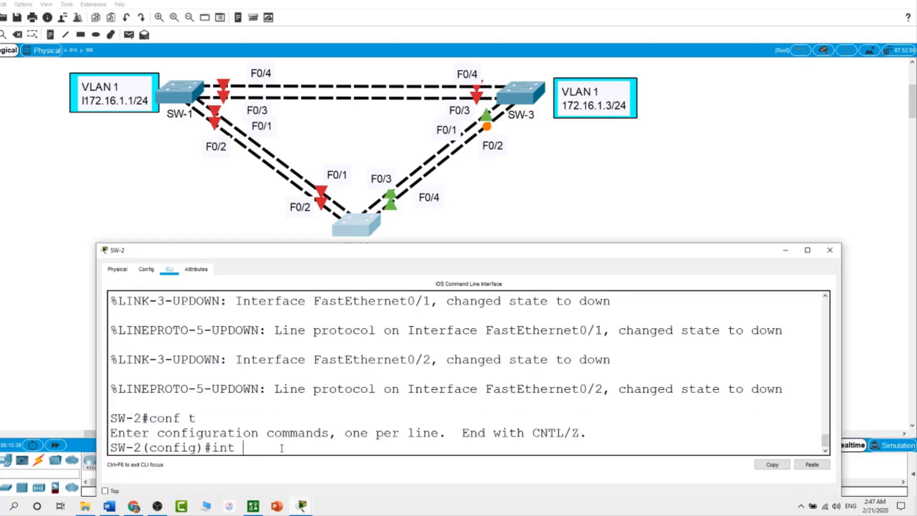
type("0/1-2")
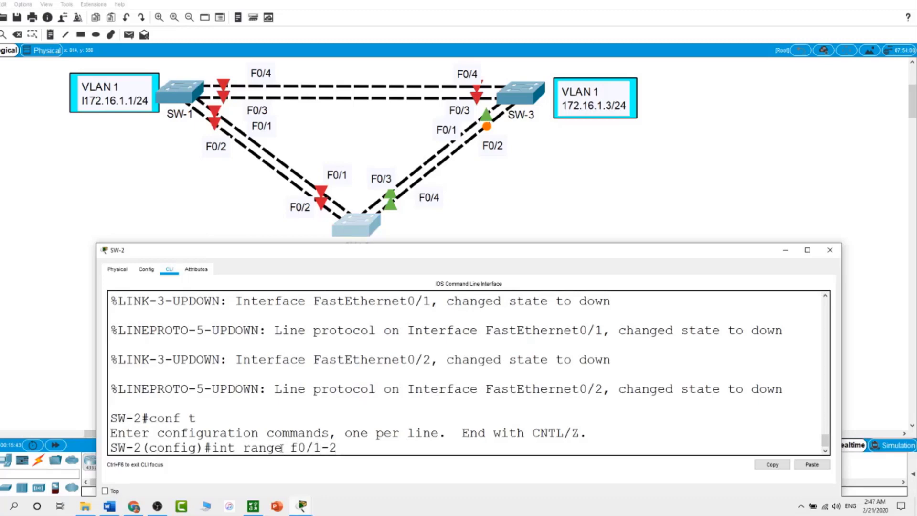
type("4, g0/1-2")
key("Return")
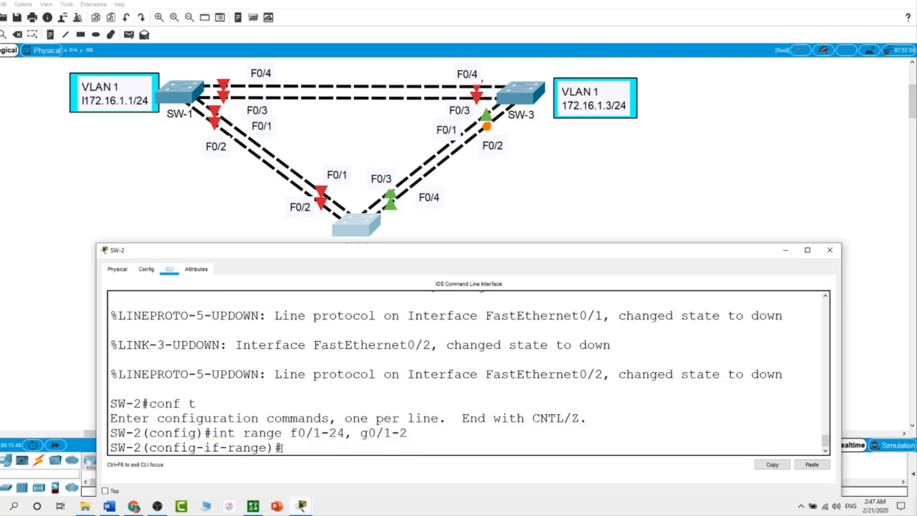
type("shut")
key("Return")
key("Return")
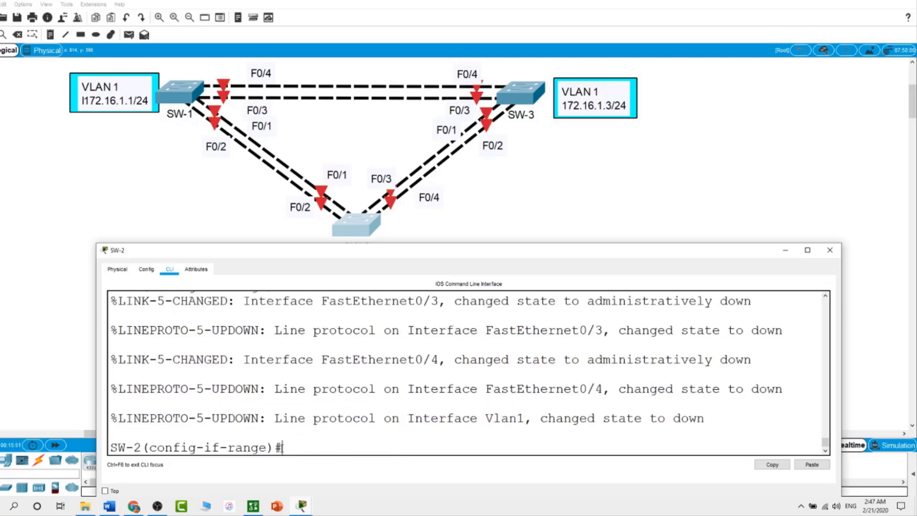
On SW-3, end the current configuration session, re-enter global configuration mode and shut down the interface range f0/1-24, g0/1-2.
left_click(521, 93)
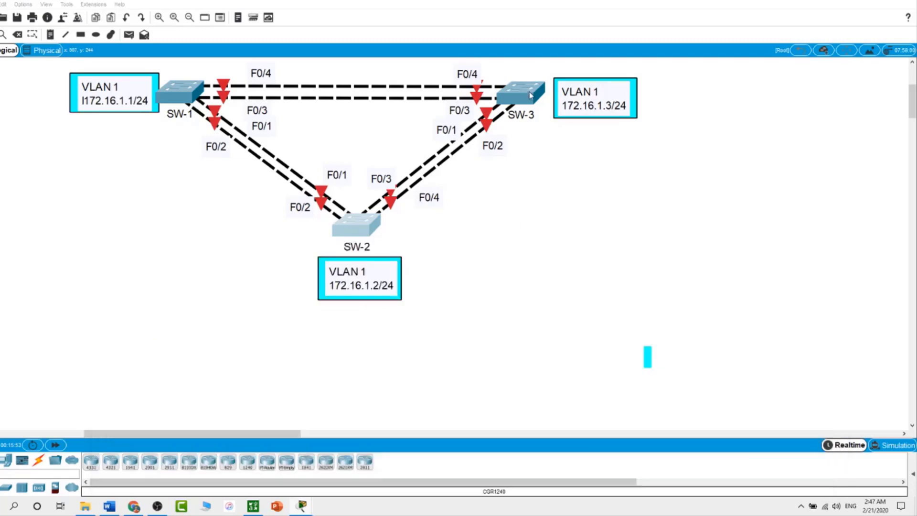
key("Return")
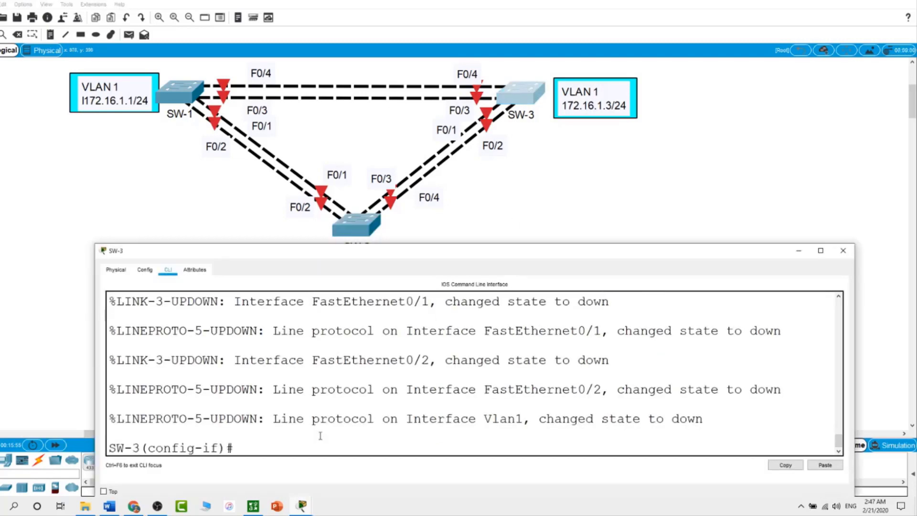
type("end")
key("Return")
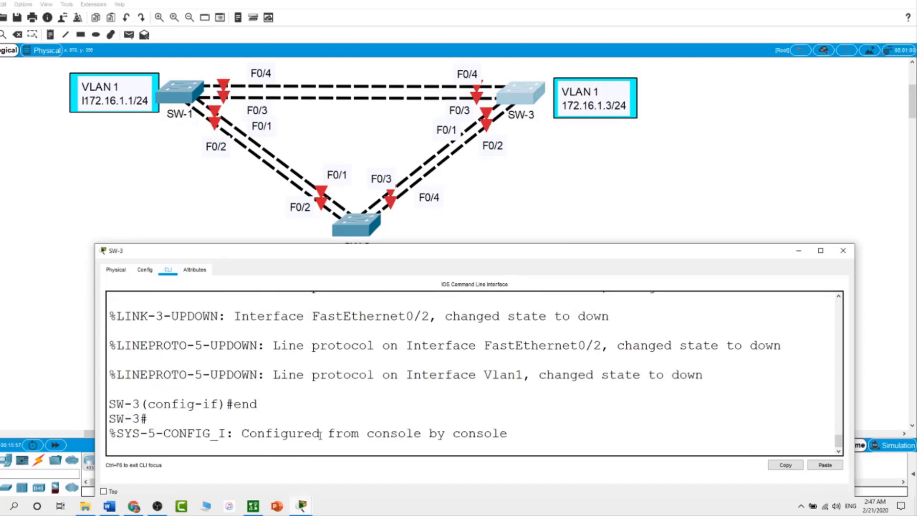
key("Return")
type("conf t")
key("Return")
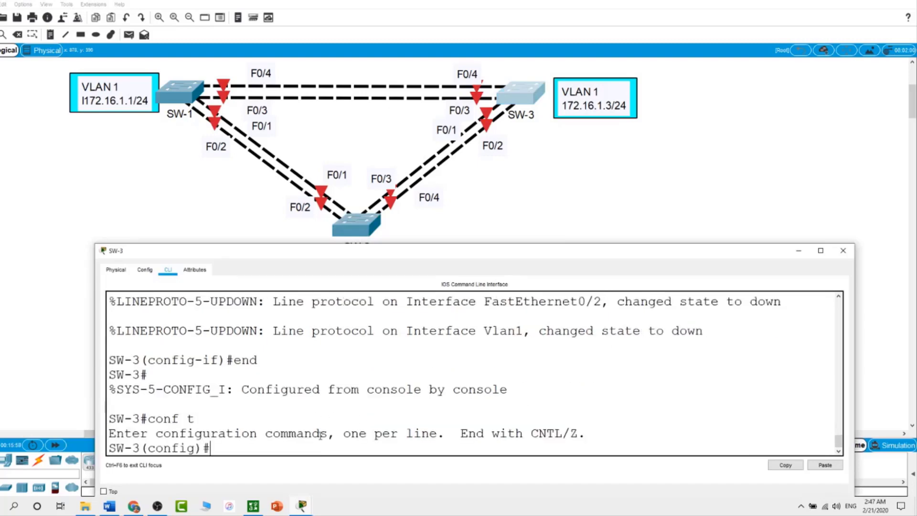
type("int range f")
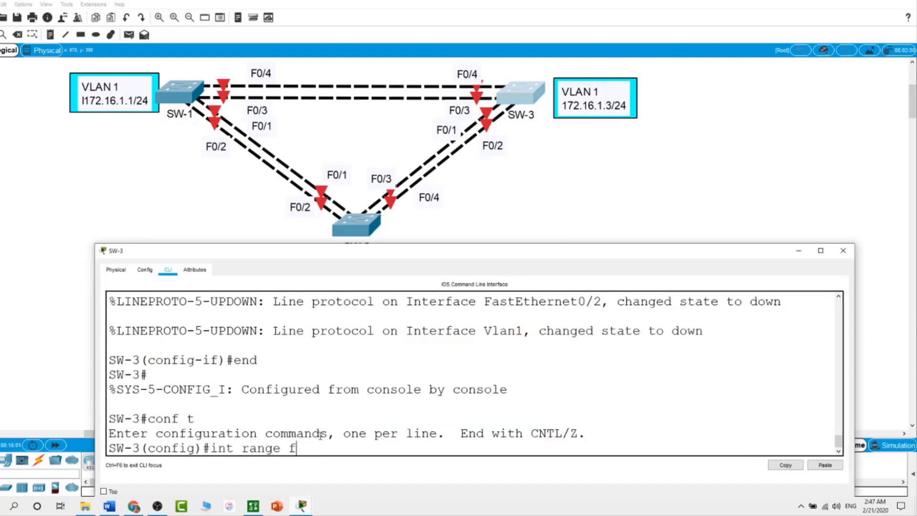
type("0/1-24, g0/1")
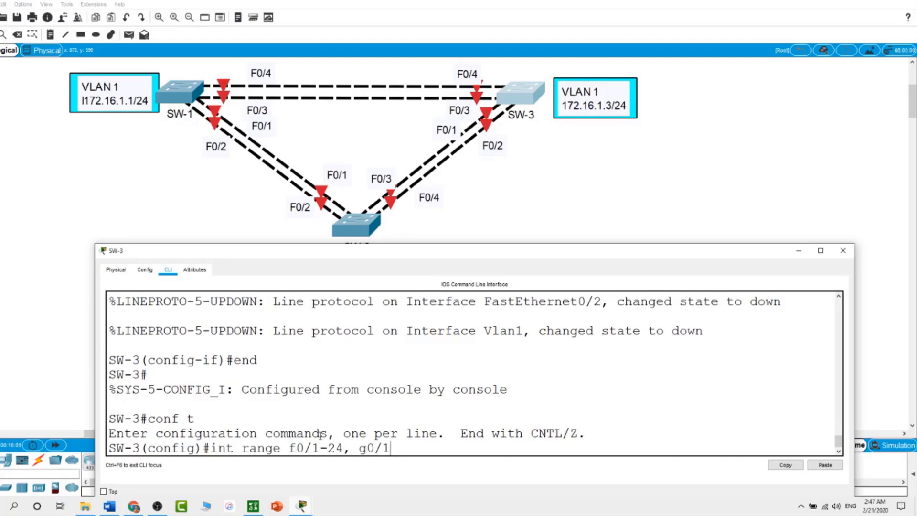
type("-2")
key("Return")
type("sh")
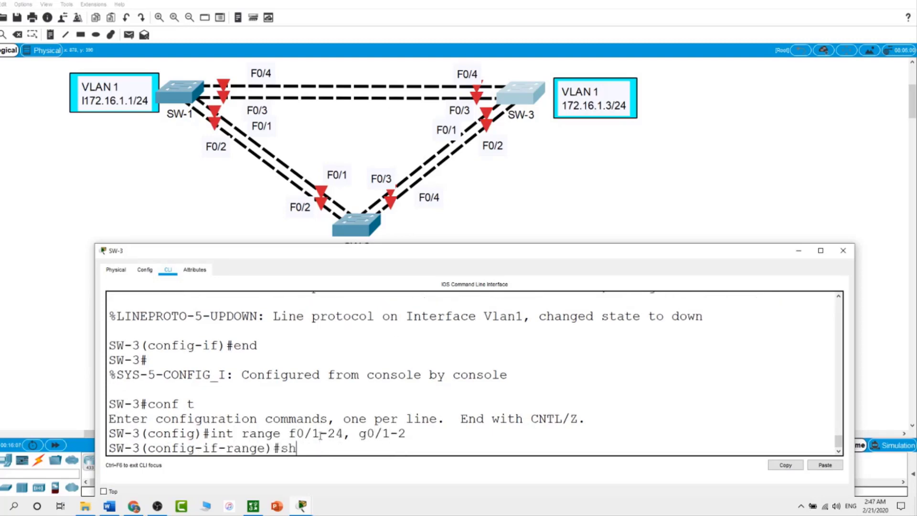
type("utdown")
key("Return")
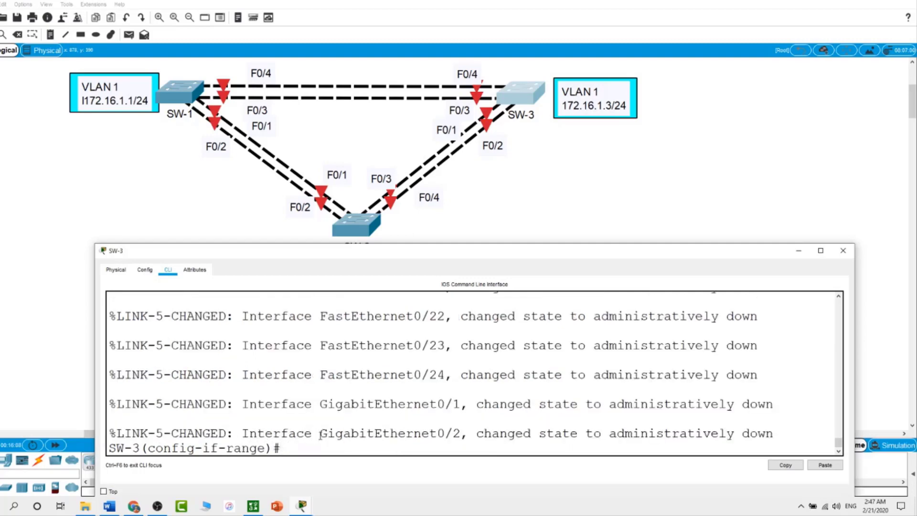
key("Return")
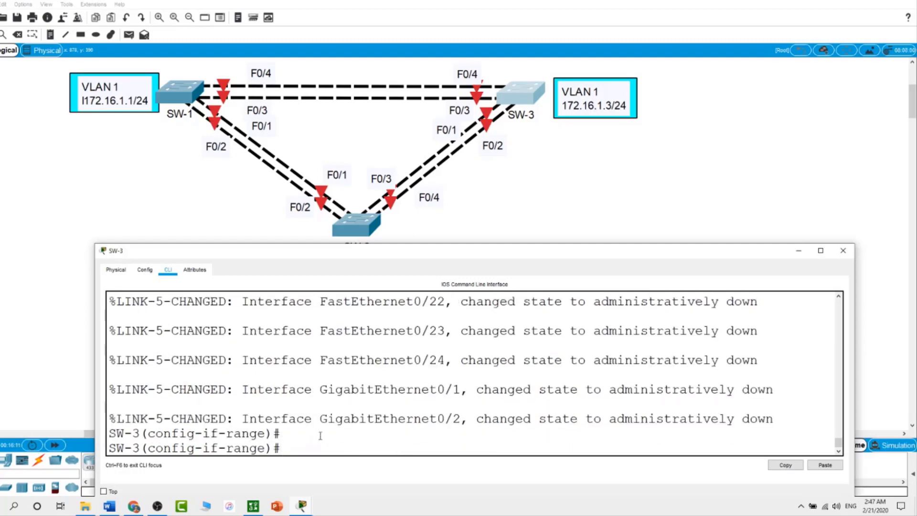
left_click(587, 210)
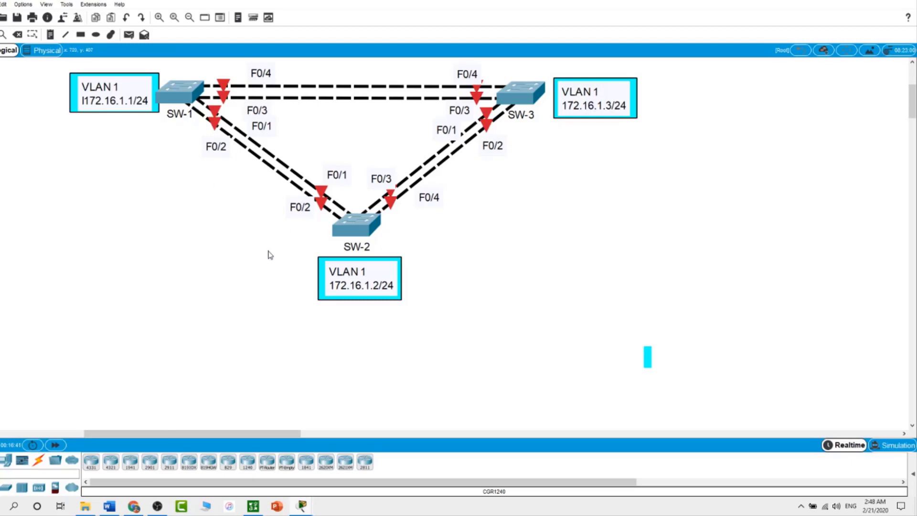
On SW-1, exit the current interface range and set f0/1-4 to switchport mode trunk.
left_click(174, 94)
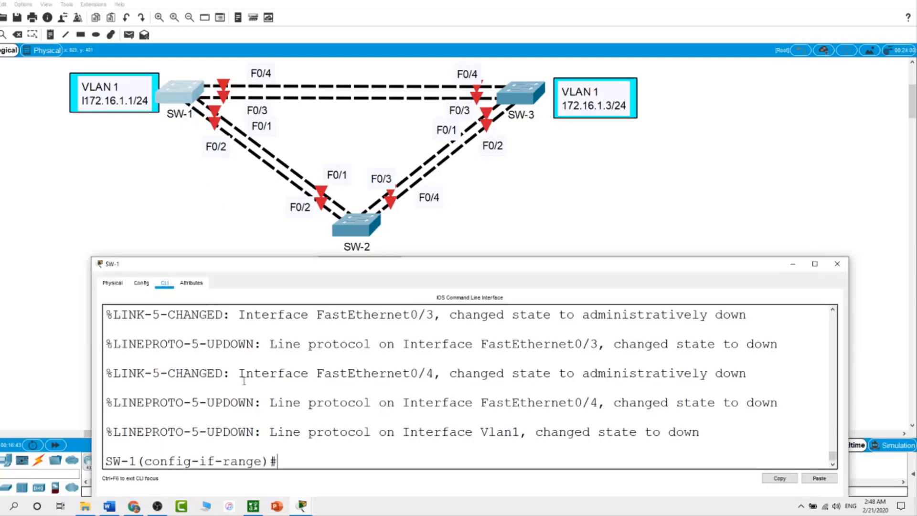
type("exit")
key("Return")
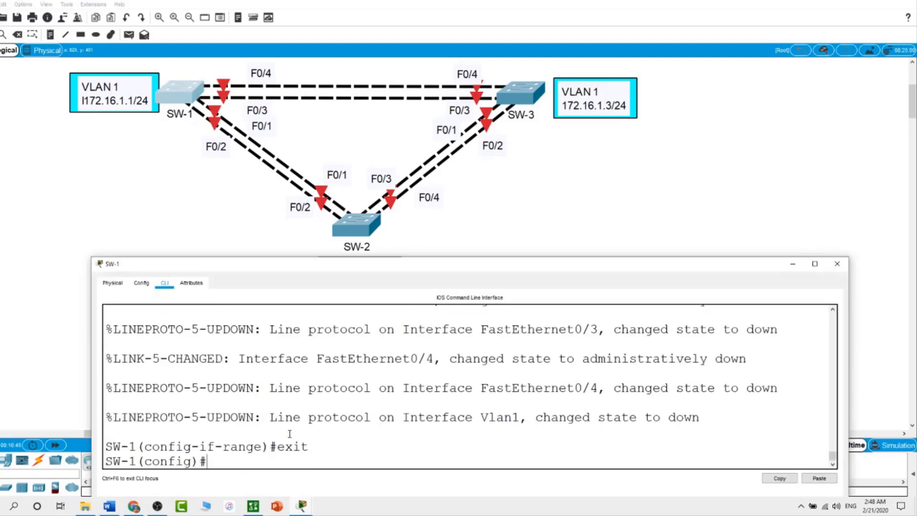
type("int range f0/1-4")
key("Return")
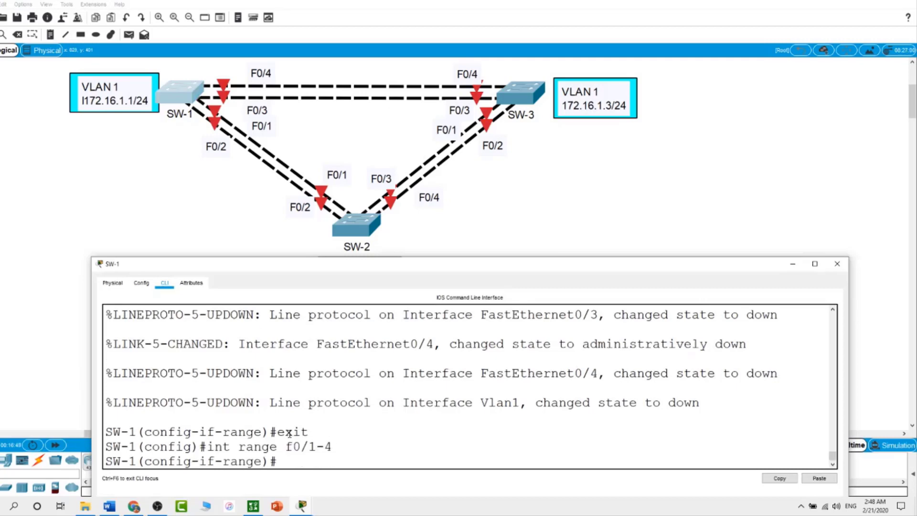
type("swi")
key("Tab")
type("mo")
key("Tab")
type("tr")
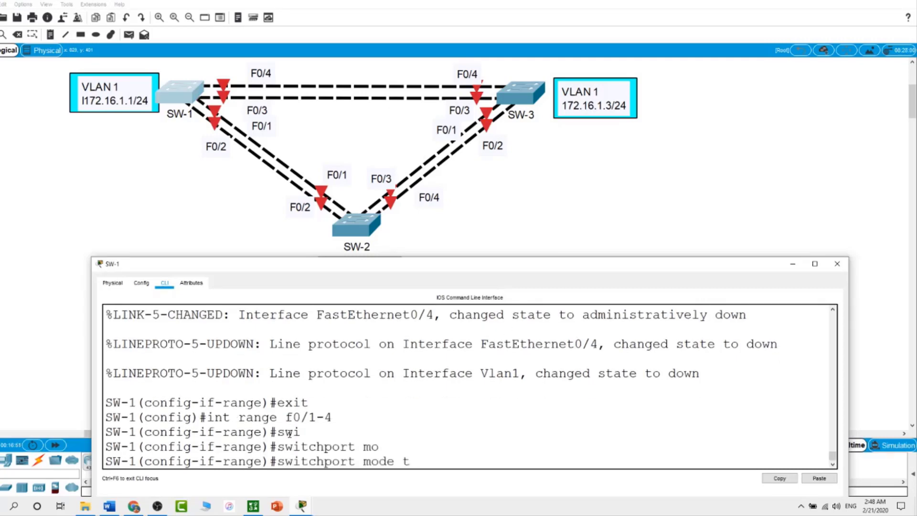
key("Tab")
key("Return")
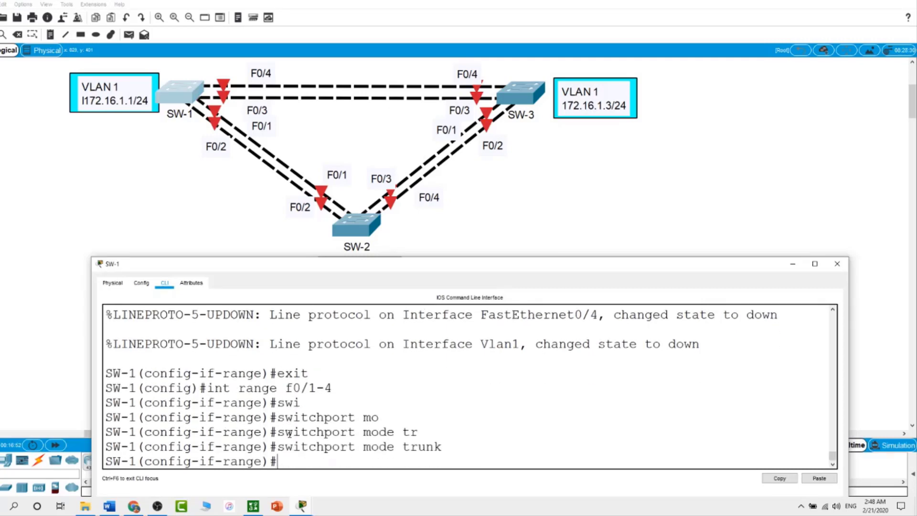
On SW-2, exit the current interface range and set f0/1-4 to switchport mode trunk.
left_click(354, 233)
type("e")
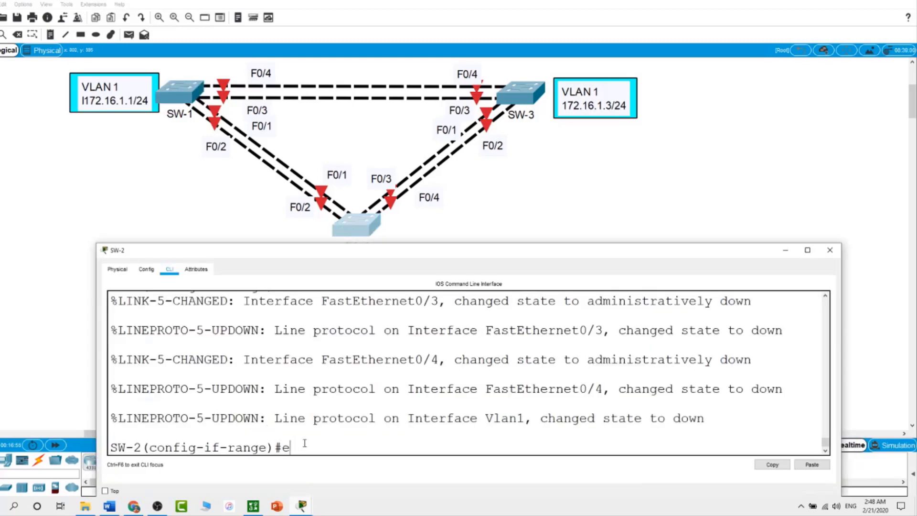
type("xit")
key("Return")
type("int r")
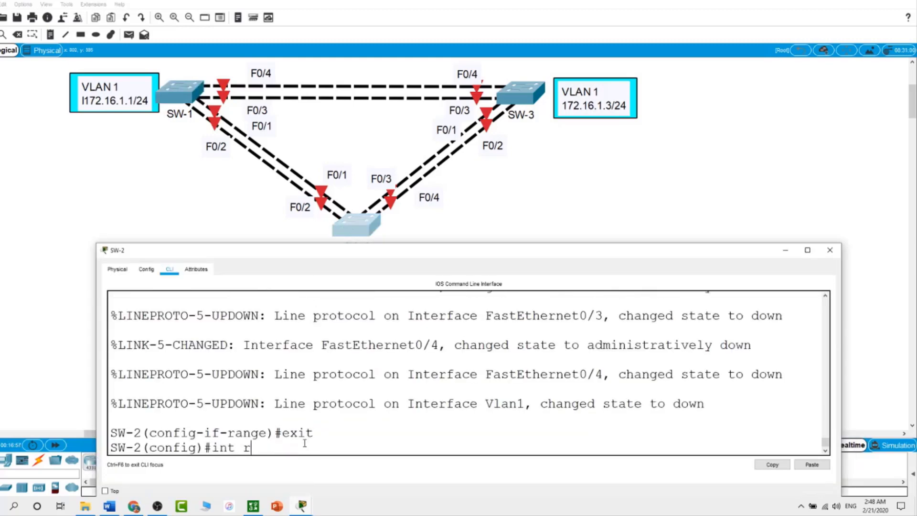
type("ange f0/1-4")
key("Return")
type("swi")
key("Tab")
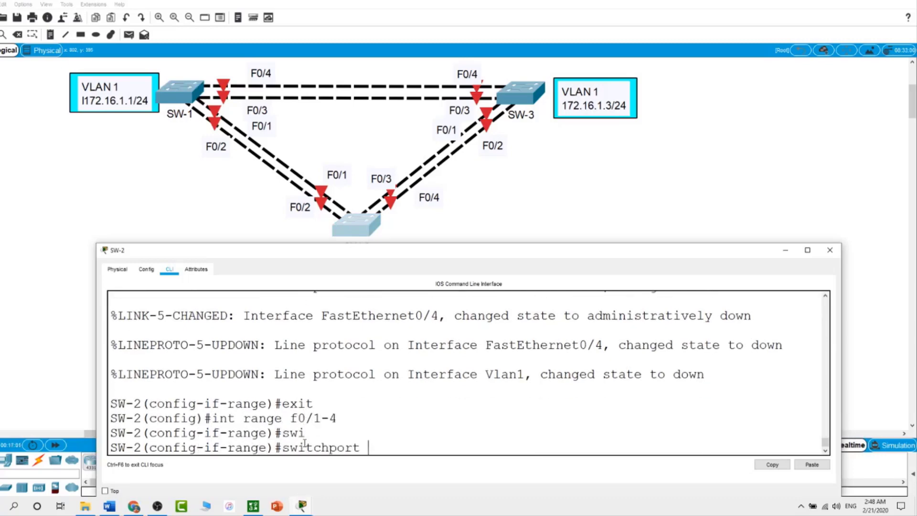
type("m")
key("Tab")
type("o")
key("BackSpace")
key("Tab")
key("Return")
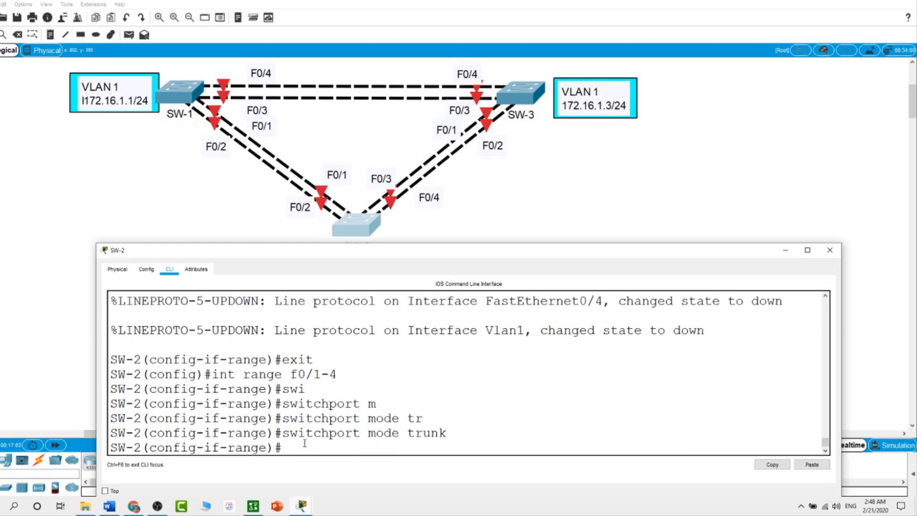
On SW-3, exit the current interface range and set f0/1-4 to switchport mode trunk.
left_click(511, 97)
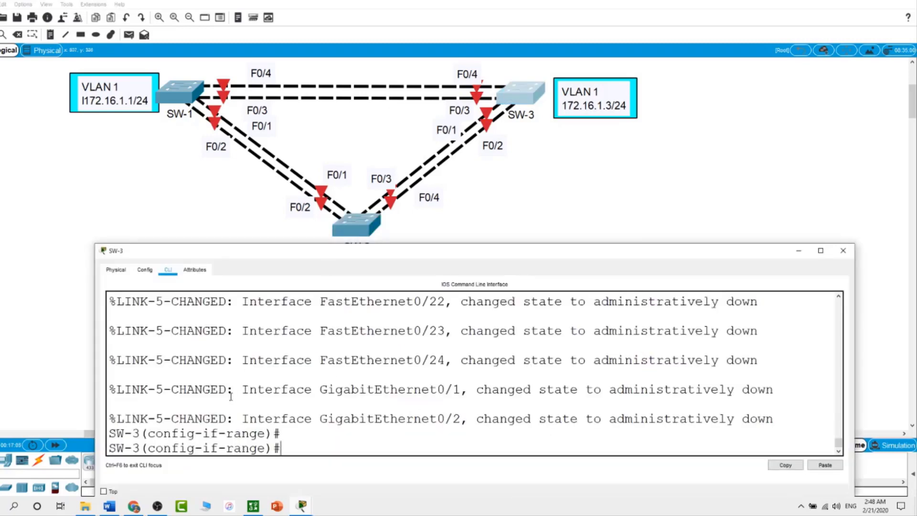
type("exit")
key("Return")
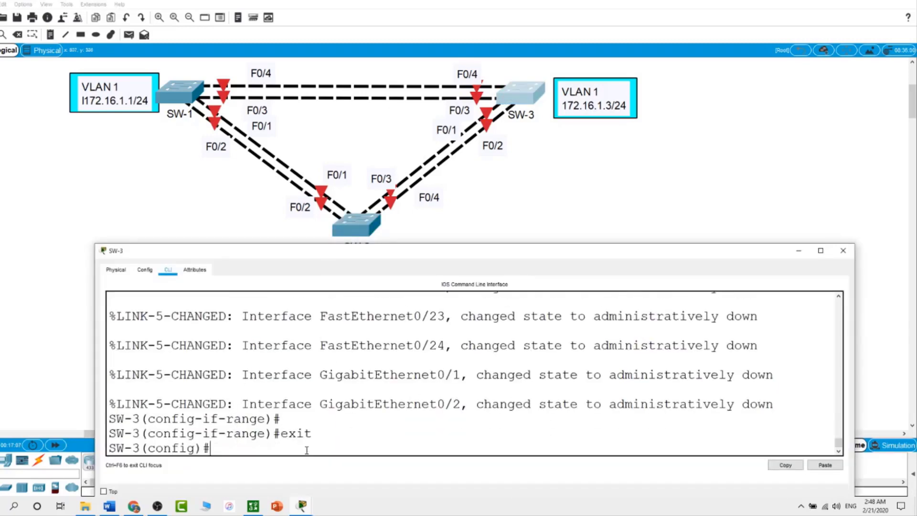
type("int range fo")
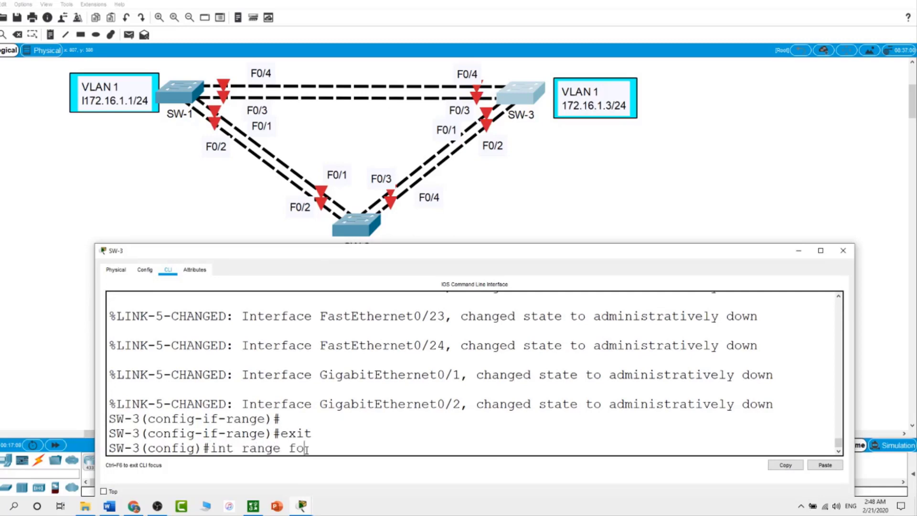
key("BackSpace")
type("0/1-4")
key("Return")
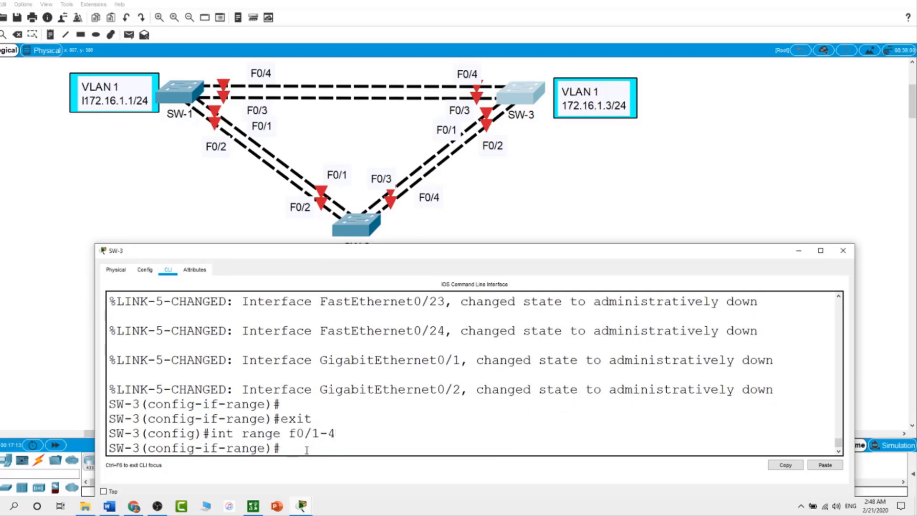
type("swi")
key("Tab")
type("m")
key("Tab")
type("tr")
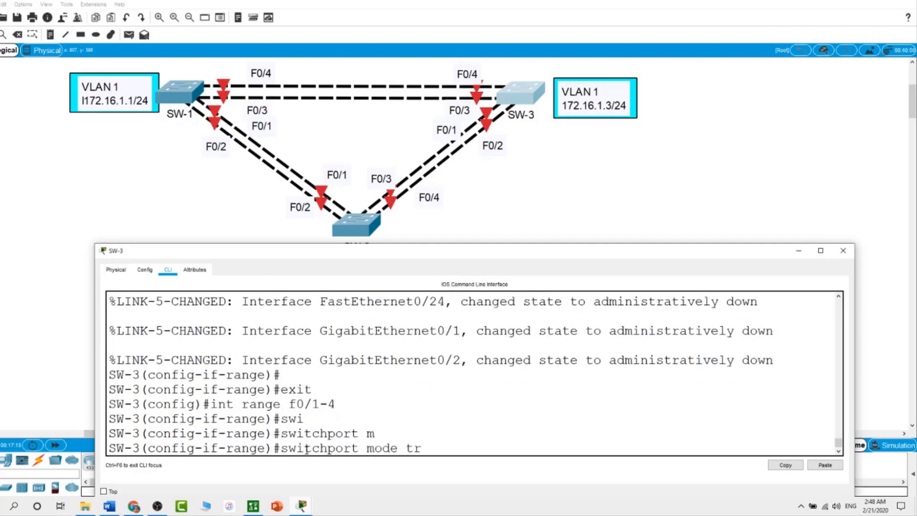
key("Tab")
key("Return")
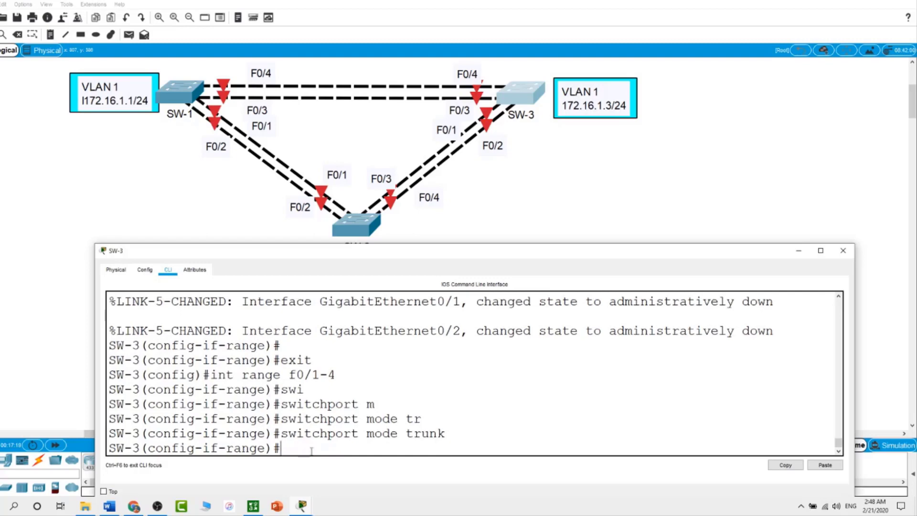
On SW-1, exit the current interface range, select interface range f0/2, f0/4 and enable both ports with no shut.
left_click(512, 213)
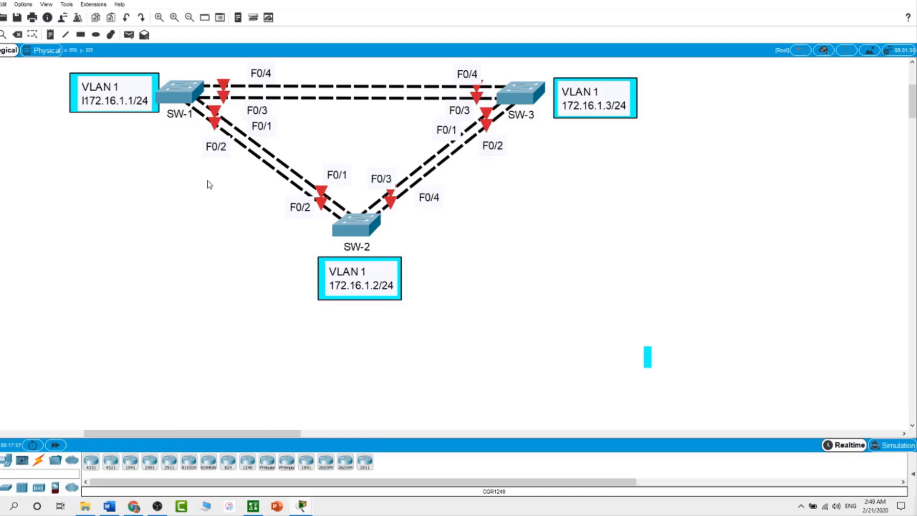
left_click(180, 91)
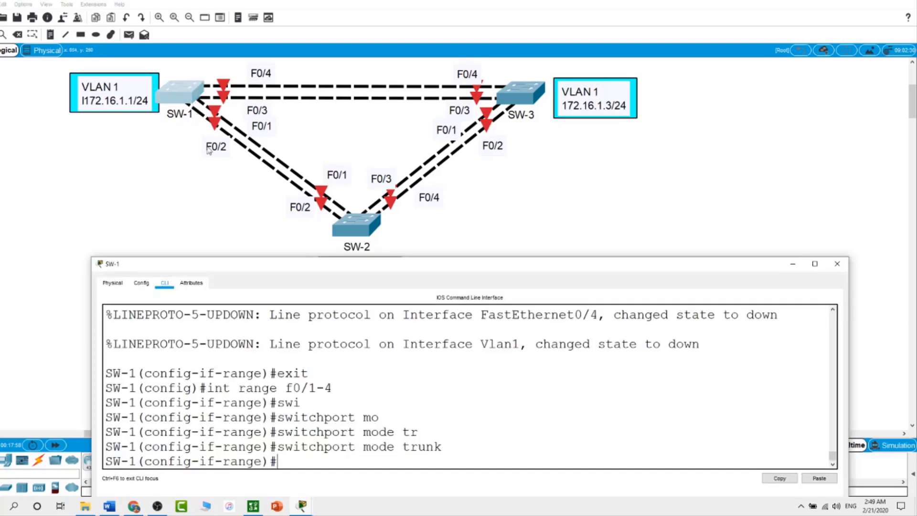
type("exit")
key("Return")
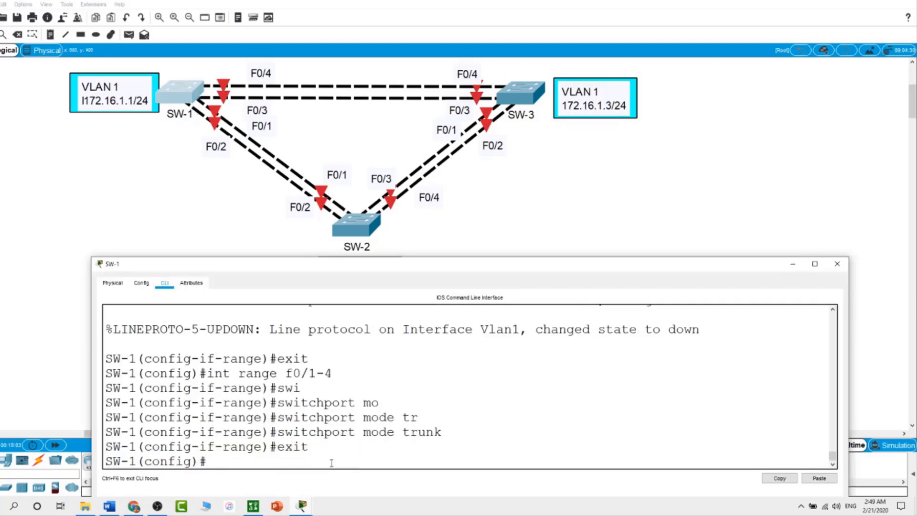
type("int range f0/")
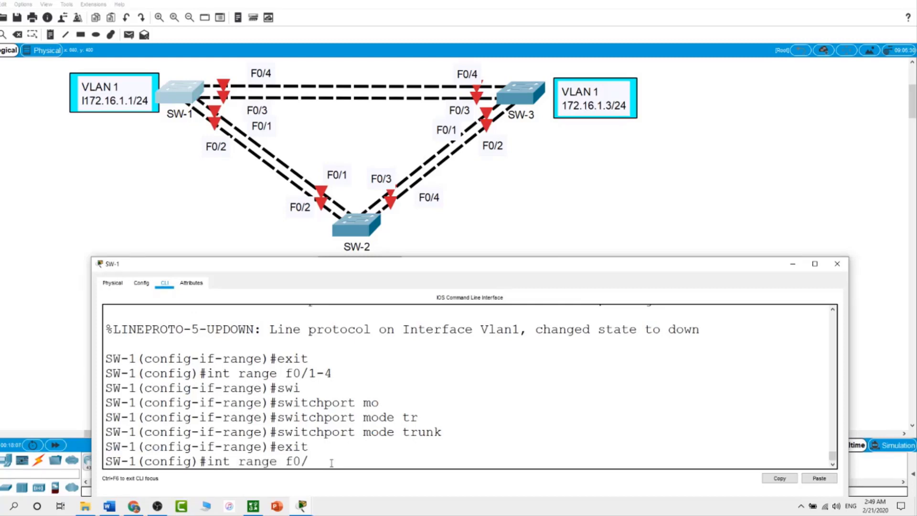
type("2, f0/4")
key("Return")
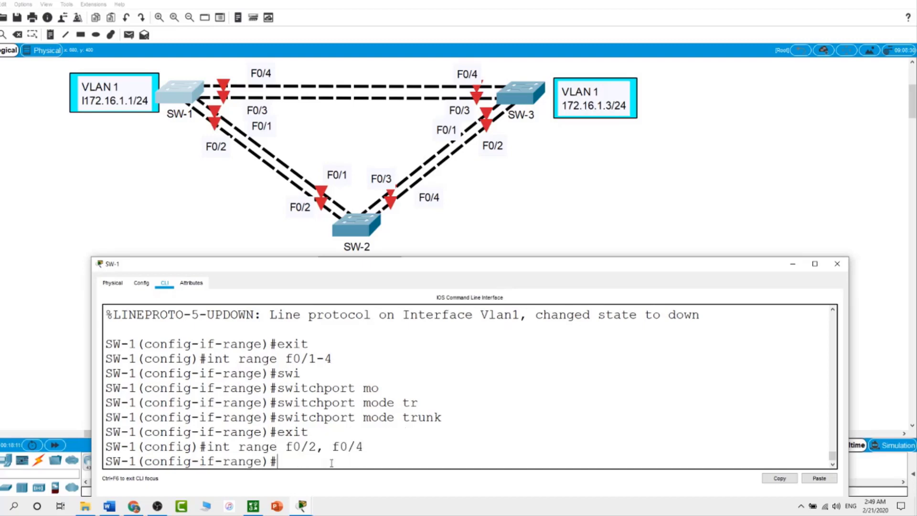
type("no shut")
key("Return")
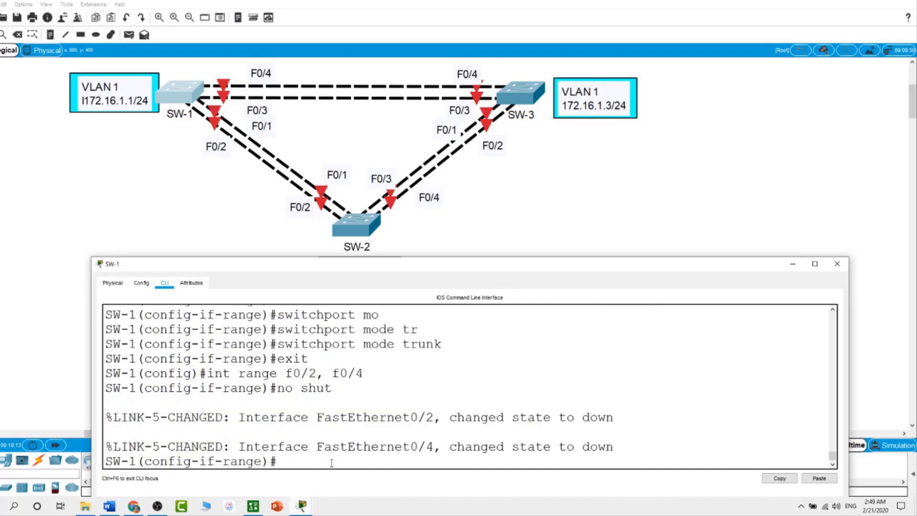
On SW-2, exit the current interface range, select interface range f0/2, f0/4 and enable both ports with no shut.
left_click(365, 234)
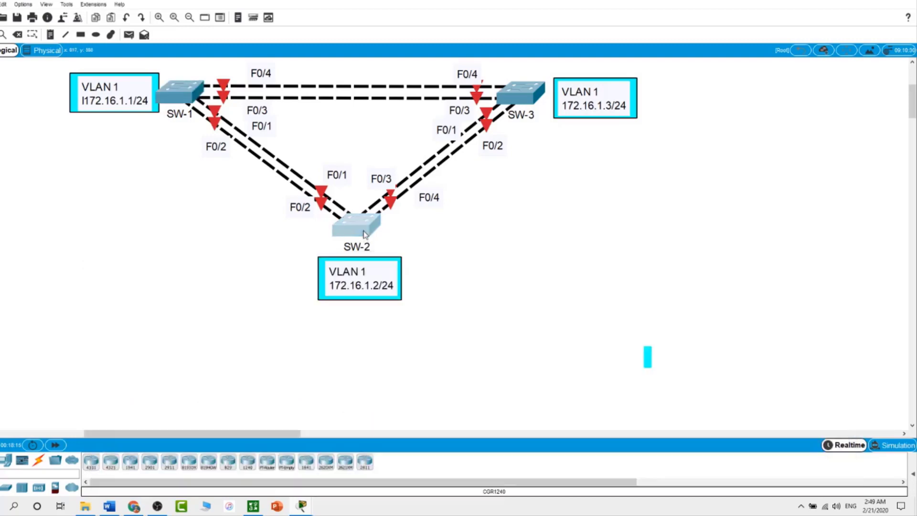
left_click(365, 234)
type("exit")
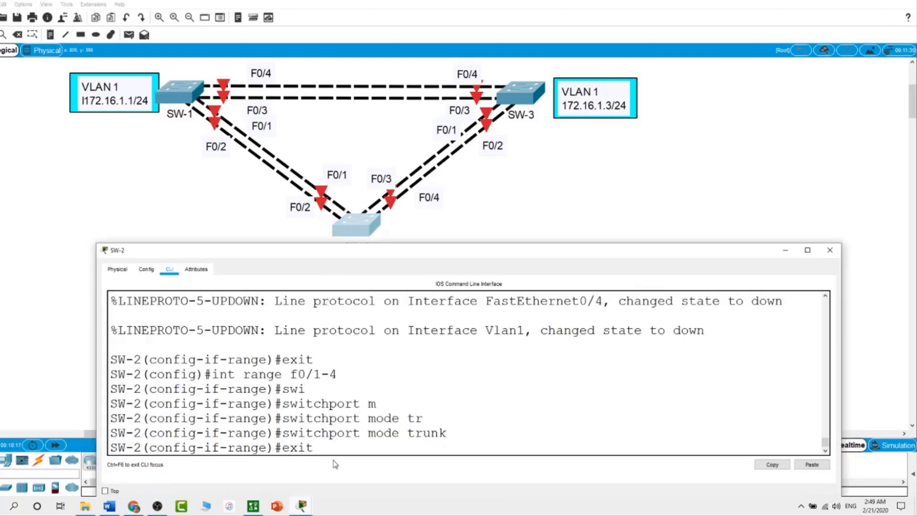
key("Return")
type("int range ")
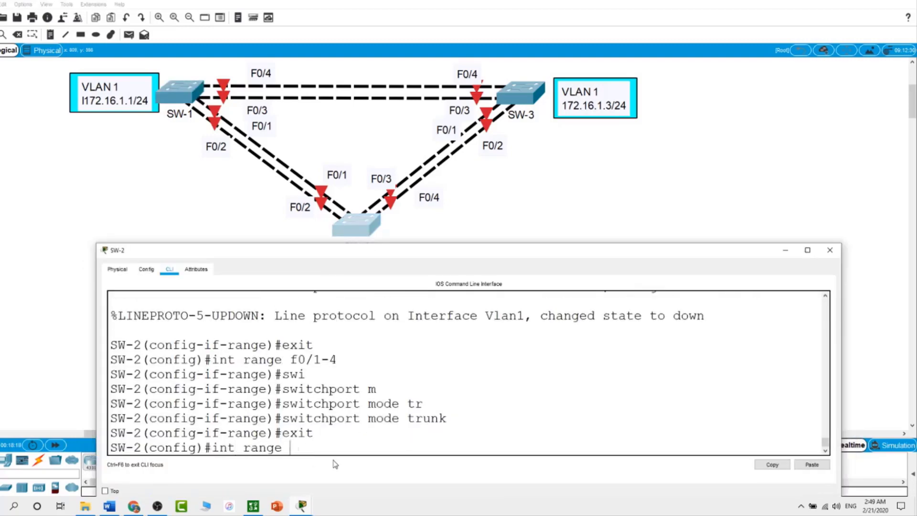
type("f0/2, f0/4")
key("Return")
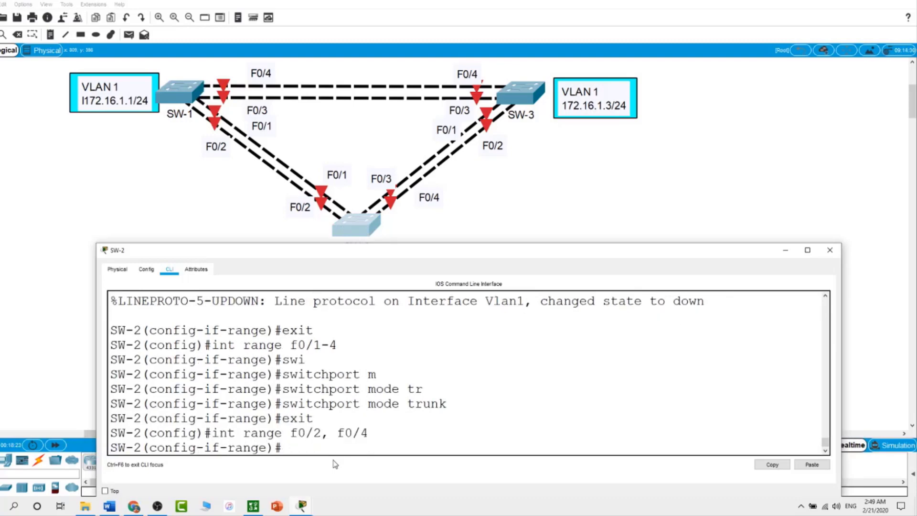
type("no shut")
key("Return")
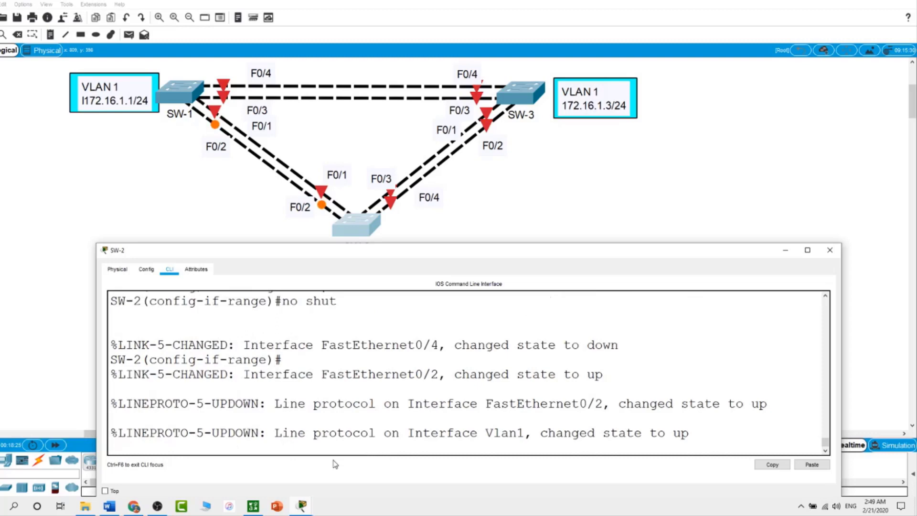
key("Return")
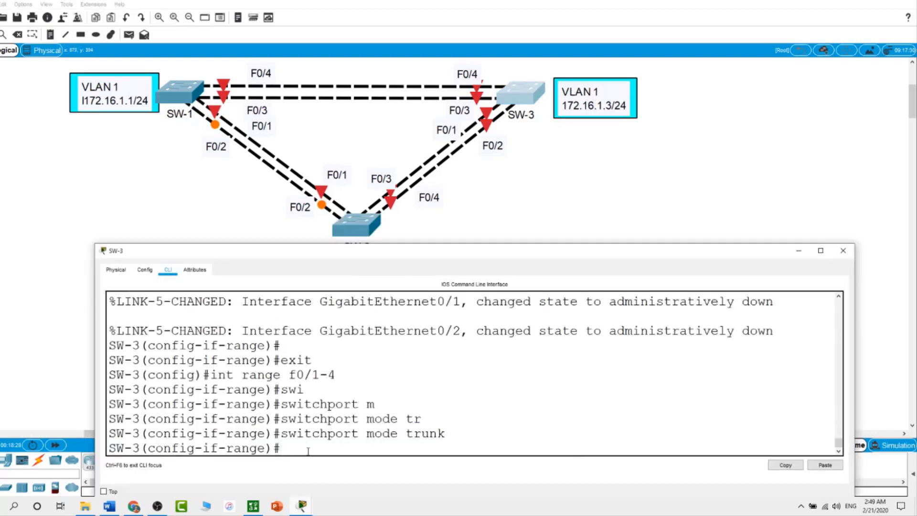
On SW-3, exit the current interface range, select interface range f0/2, f0/4 and enable both ports with no sh.
type("exit")
key("Return")
type("i")
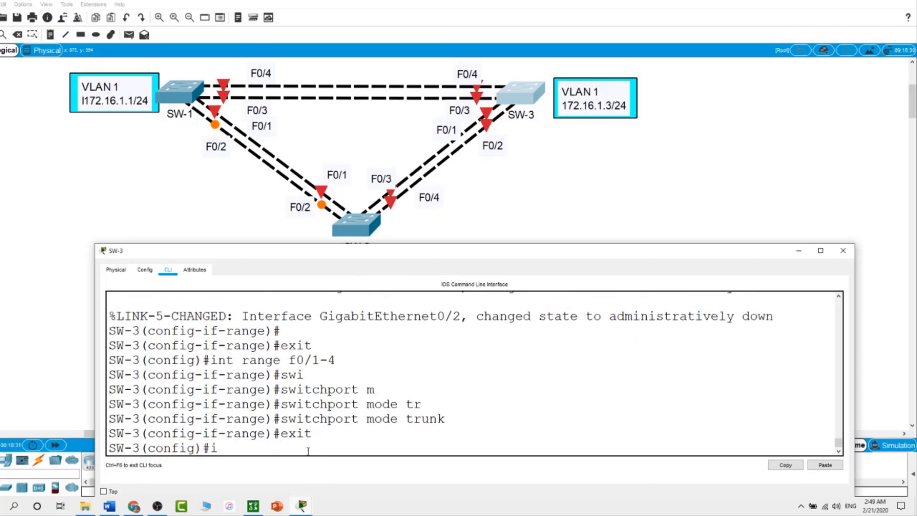
type("nt range f0/2, f0/4")
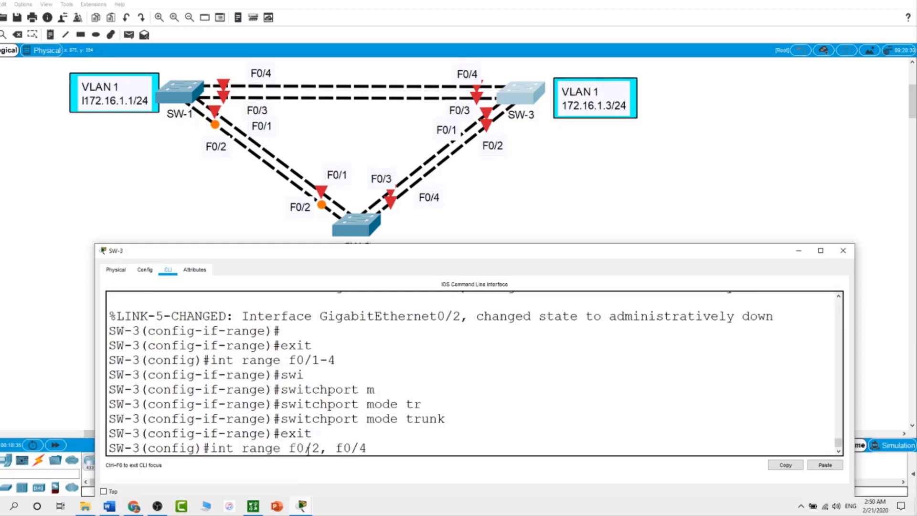
key("Return")
type("no sh")
key("Return")
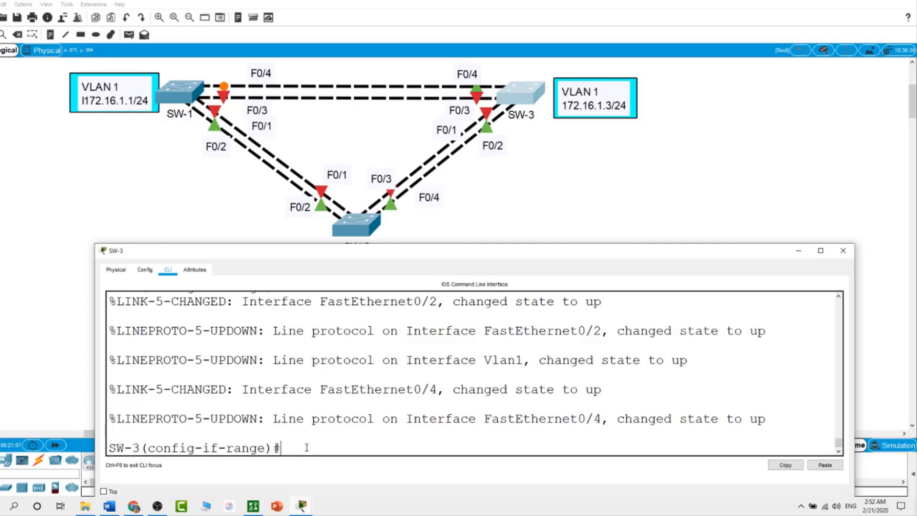
On SW-1, end the configuration session and run show spanning-tree, keeping the whole VLAN 1 output in view.
left_click(537, 194)
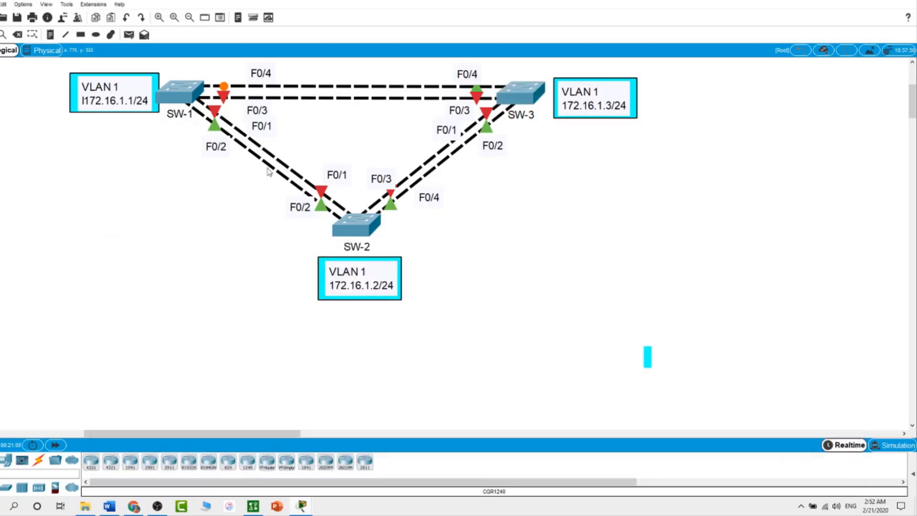
left_click(186, 94)
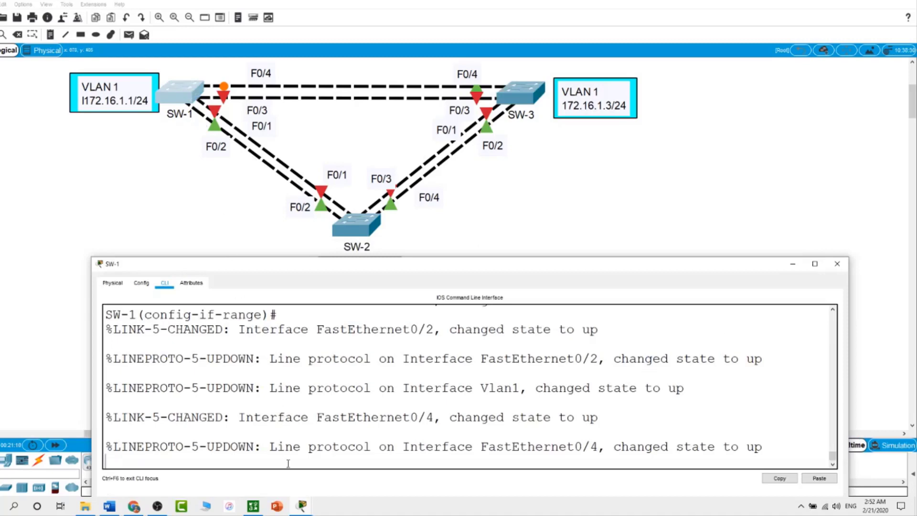
key("Return")
type("end")
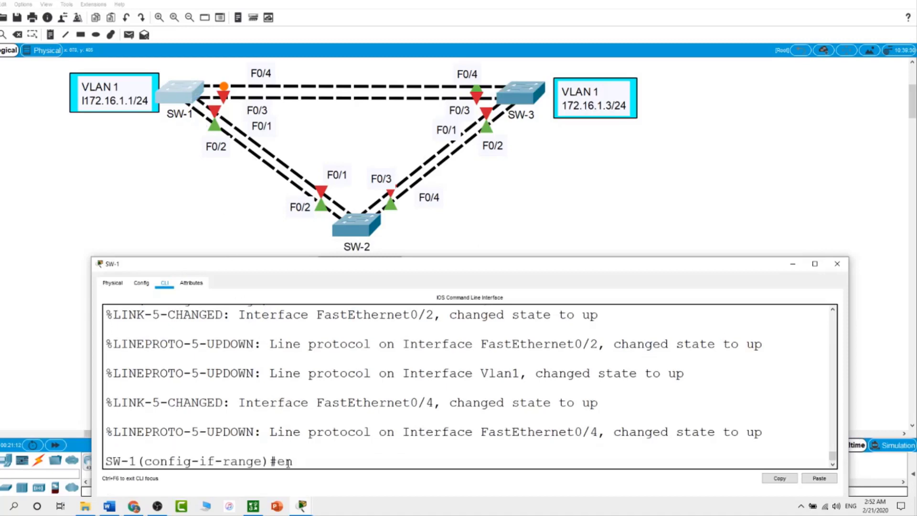
key("Return")
type("show spanning")
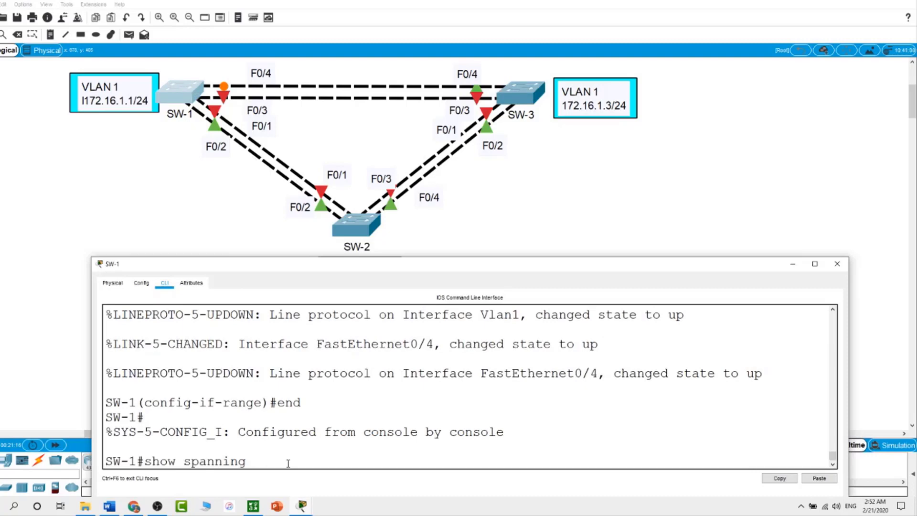
key("Tab")
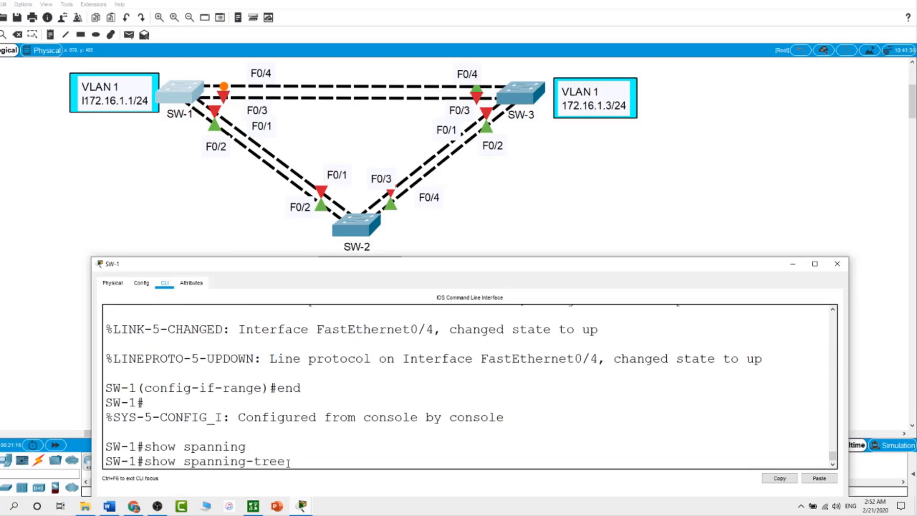
key("Return")
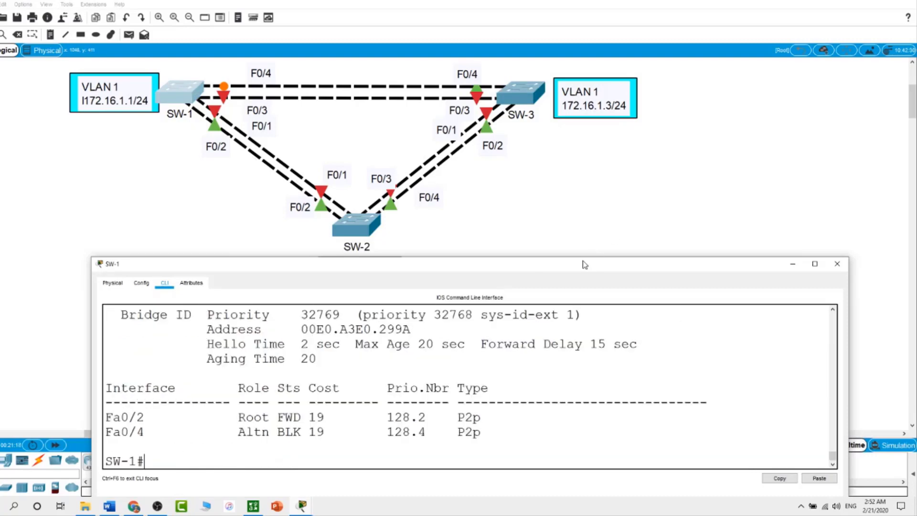
left_click_drag(583, 257, 601, 143)
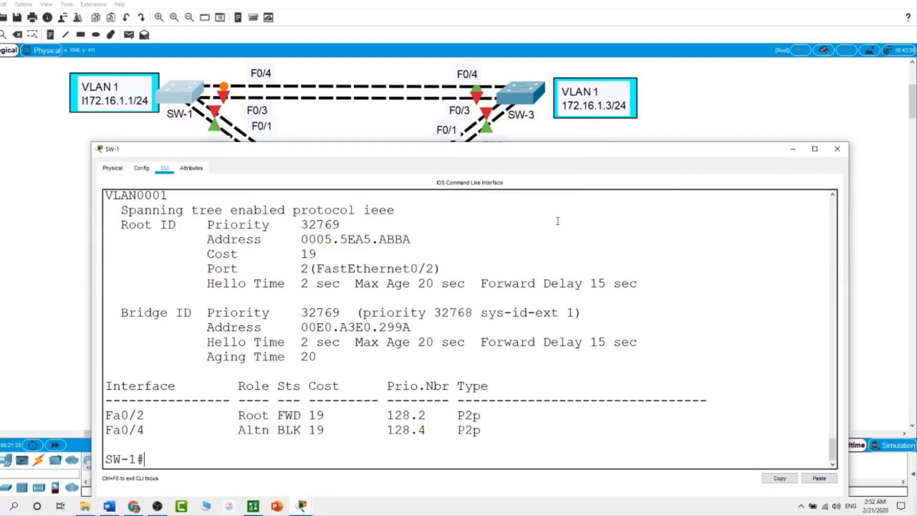
On SW-2, end the configuration session and run show span, keeping the whole VLAN 1 output in view.
left_click(399, 126)
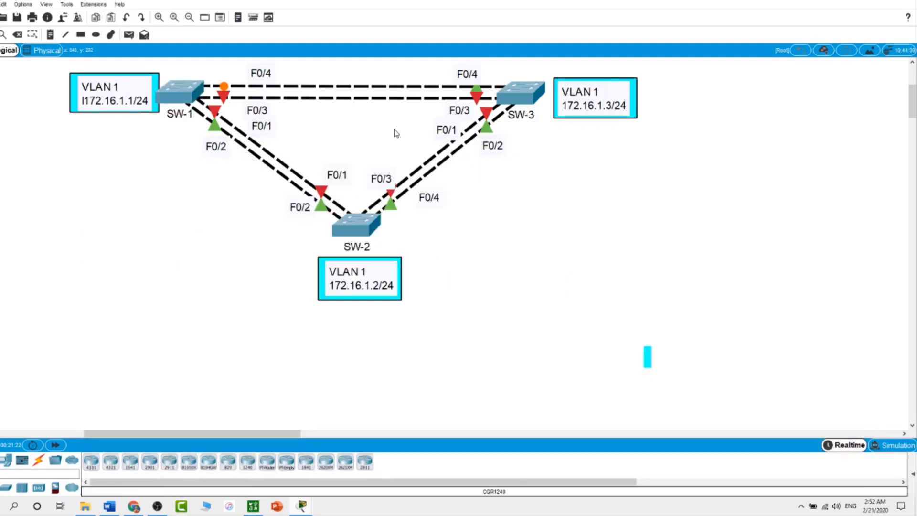
left_click(368, 224)
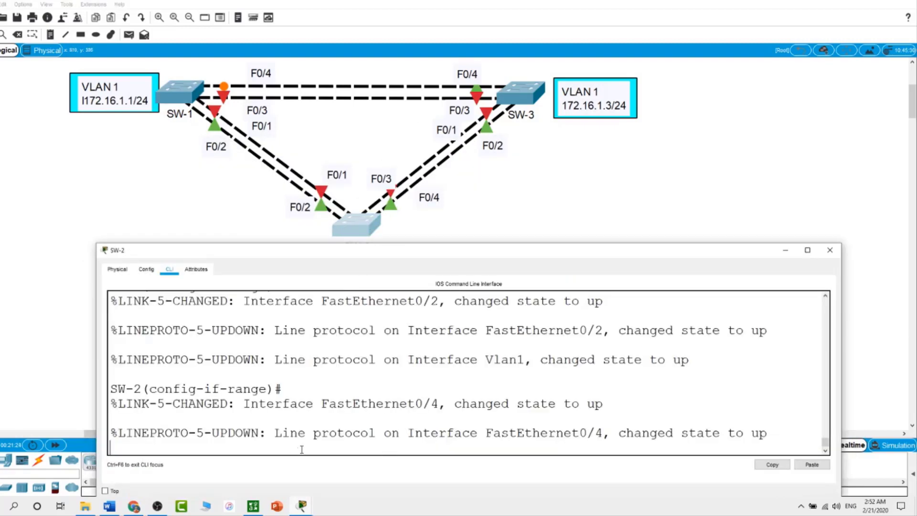
key("Return")
type("end")
key("Return")
type("show span")
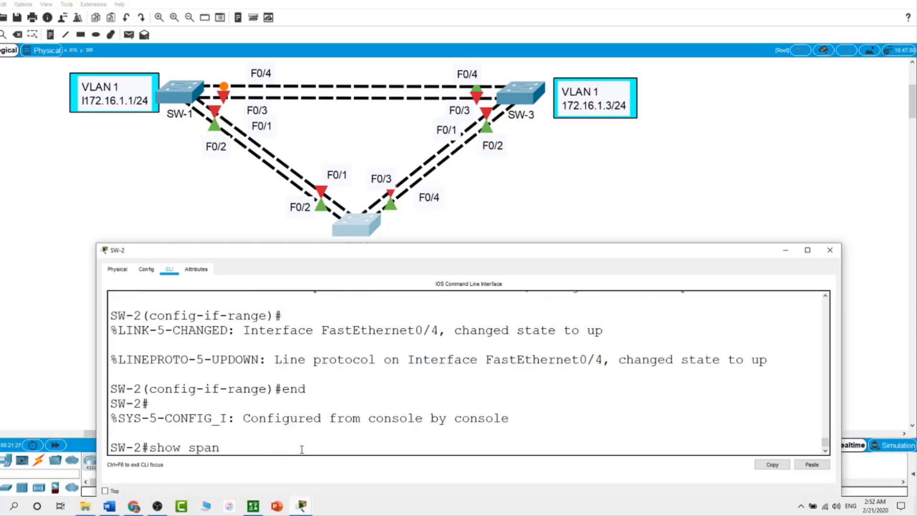
key("Return")
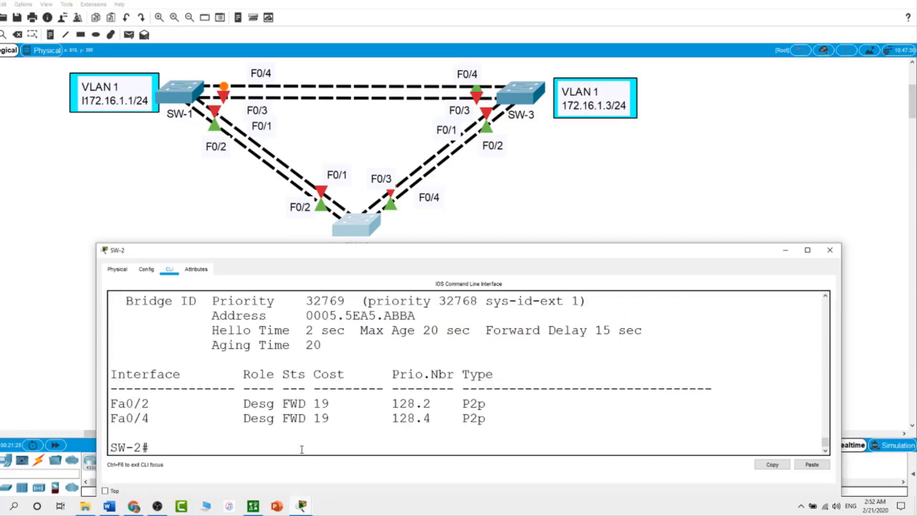
left_click_drag(533, 243, 561, 138)
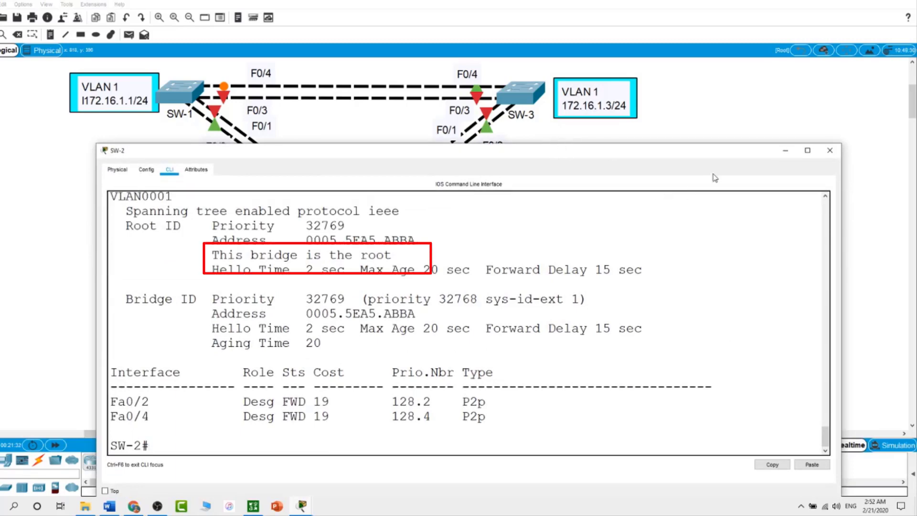
On SW-3, end the configuration session and run show span, keeping the whole VLAN 1 output in view.
left_click(756, 105)
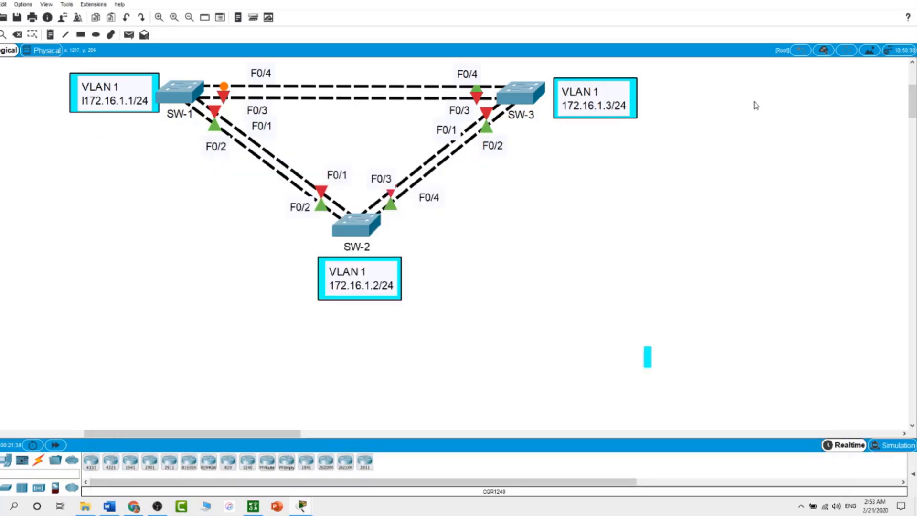
left_click(529, 98)
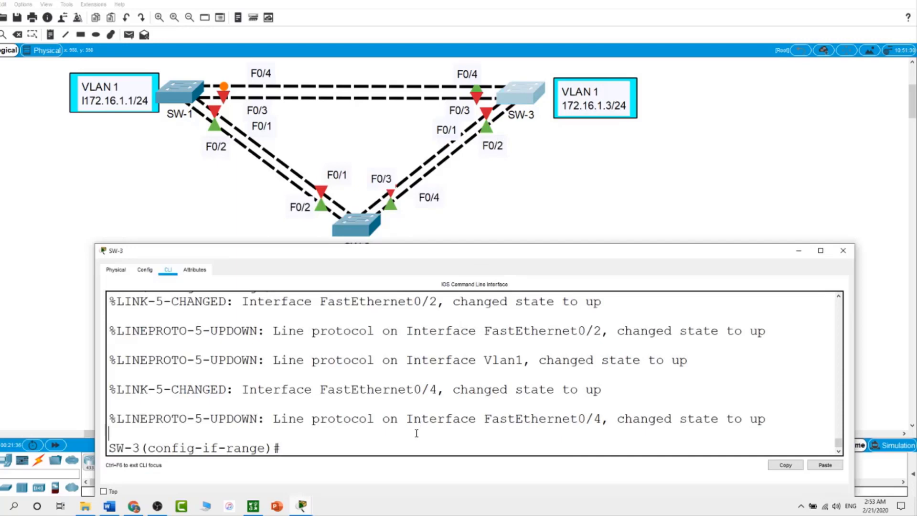
type("end")
key("Return")
type("show span")
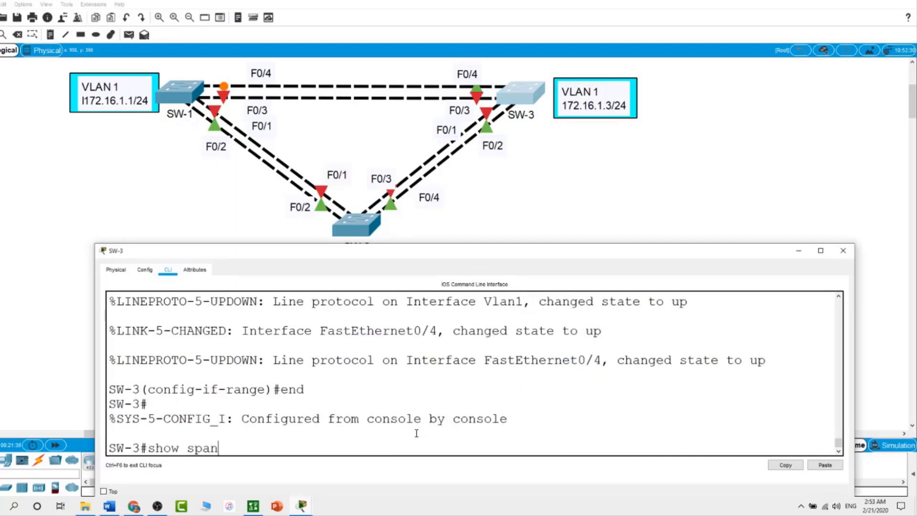
key("Return")
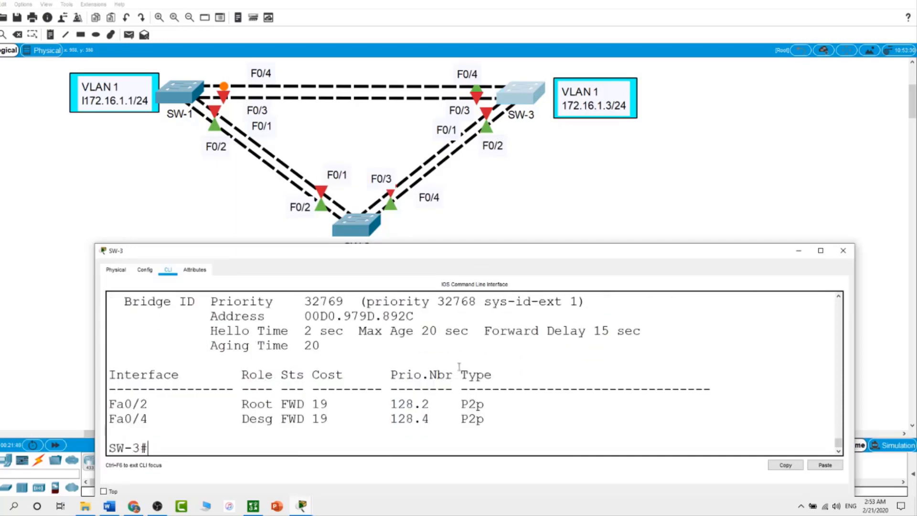
left_click_drag(538, 250, 737, 101)
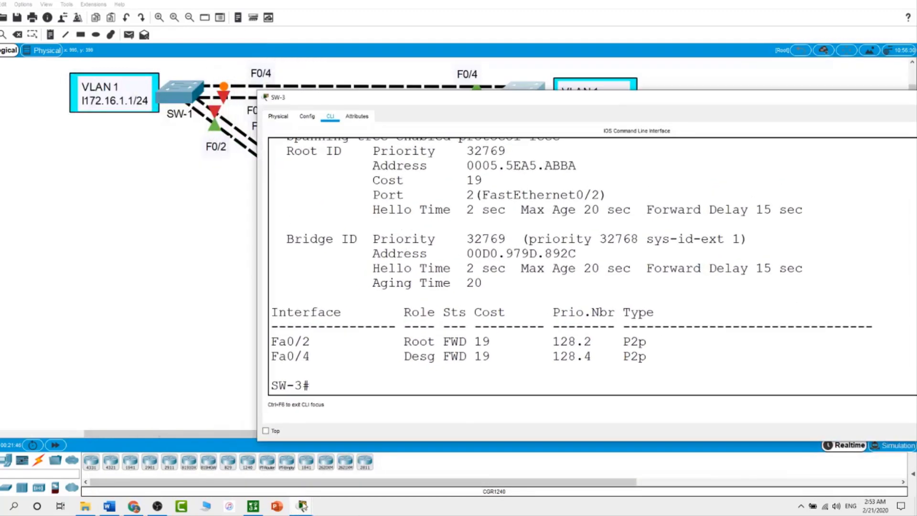
Arrange the SW-1, SW-2 and SW-3 windows side by side so their spanning-tree outputs can be compared.
mouse_move(302, 508)
left_click(234, 460)
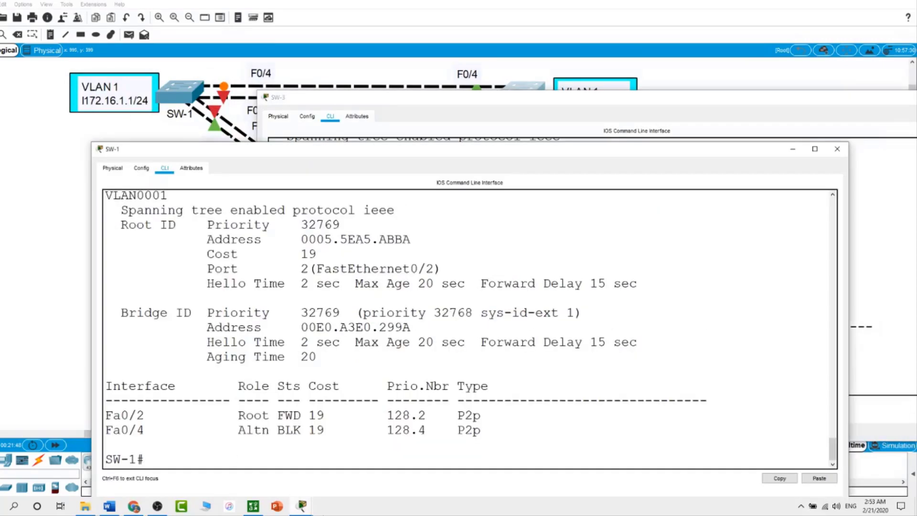
left_click(341, 473)
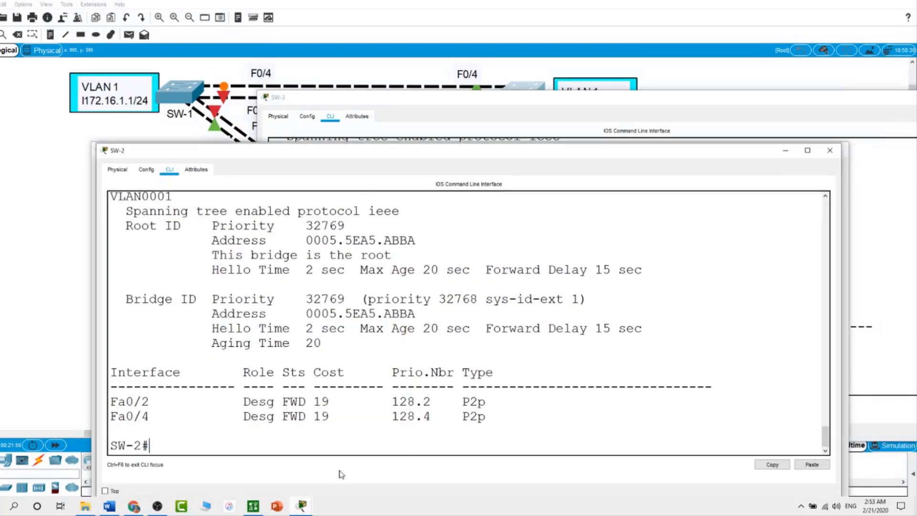
left_click_drag(441, 151, 331, 196)
left_click(544, 113)
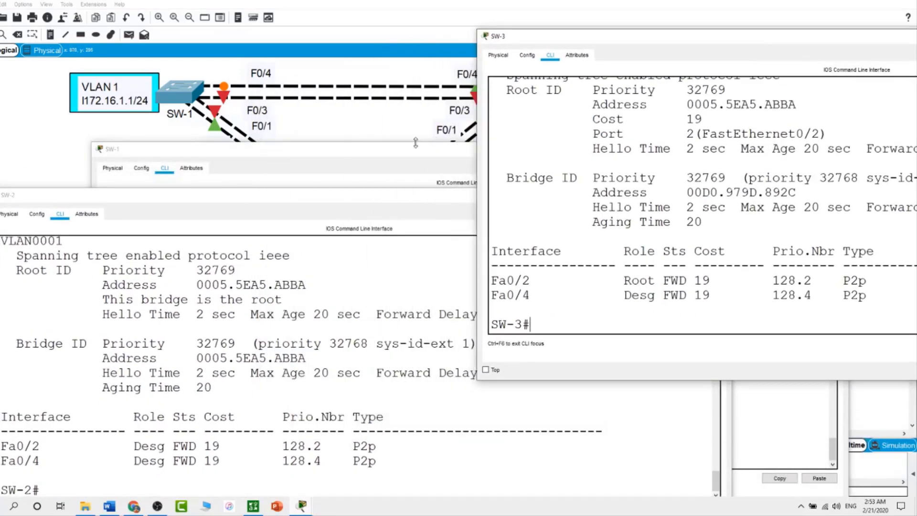
left_click_drag(408, 155, 620, 290)
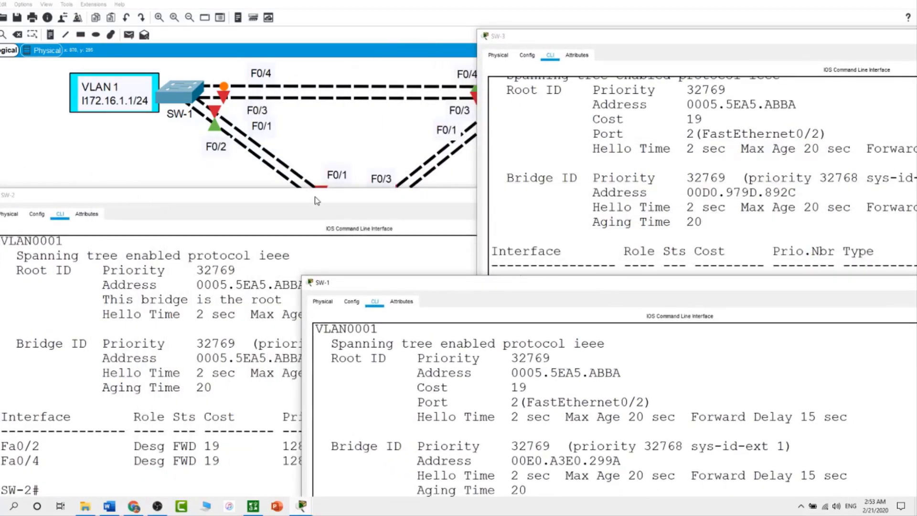
left_click_drag(318, 201, 304, 63)
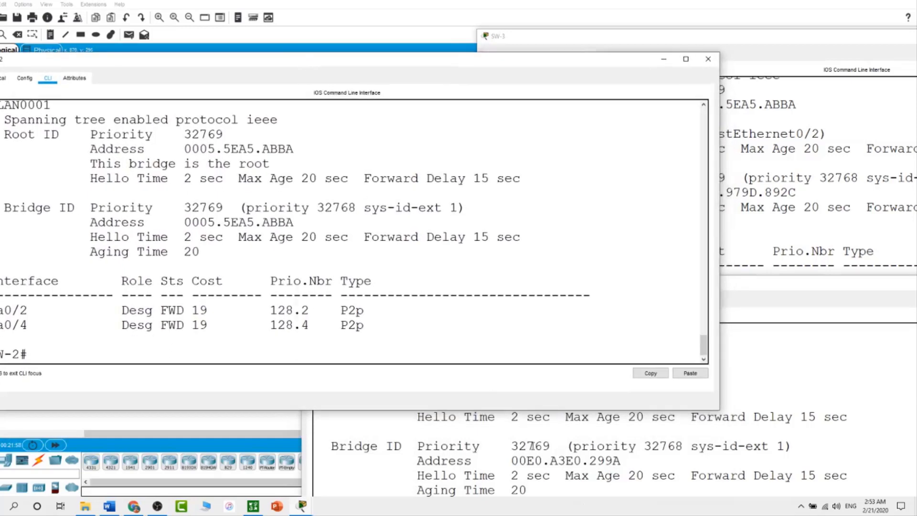
left_click_drag(524, 431, 534, 445)
left_click(784, 221)
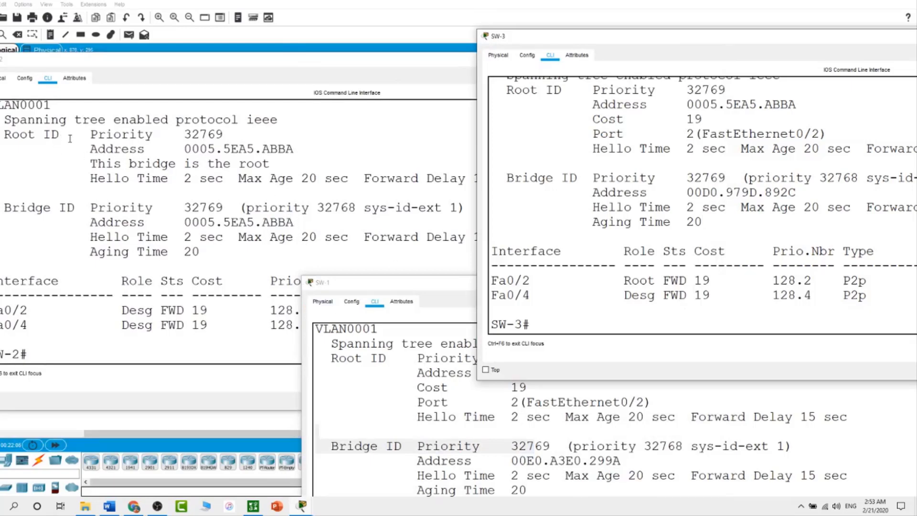
Compare the Root ID address with the Bridge ID address on SW-2 and check the root bridge statement.
left_click(183, 146)
left_click_drag(184, 148, 300, 150)
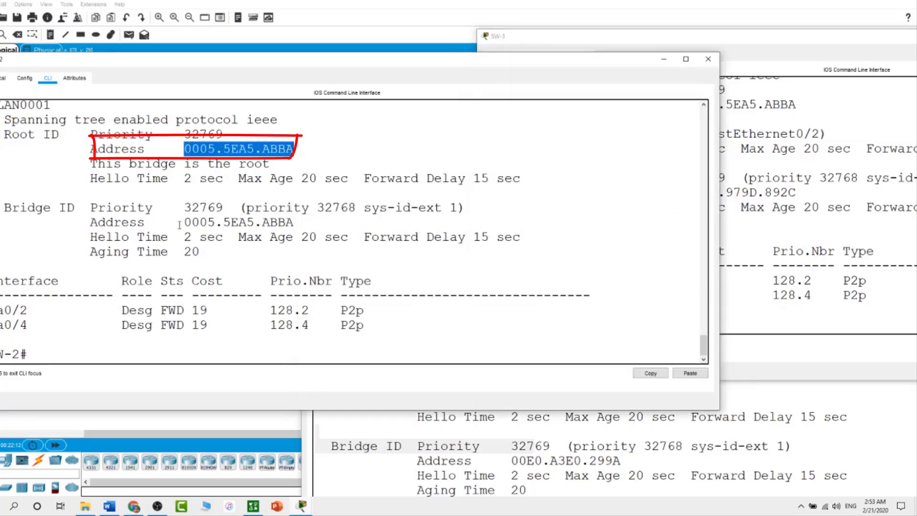
left_click_drag(185, 222, 294, 223)
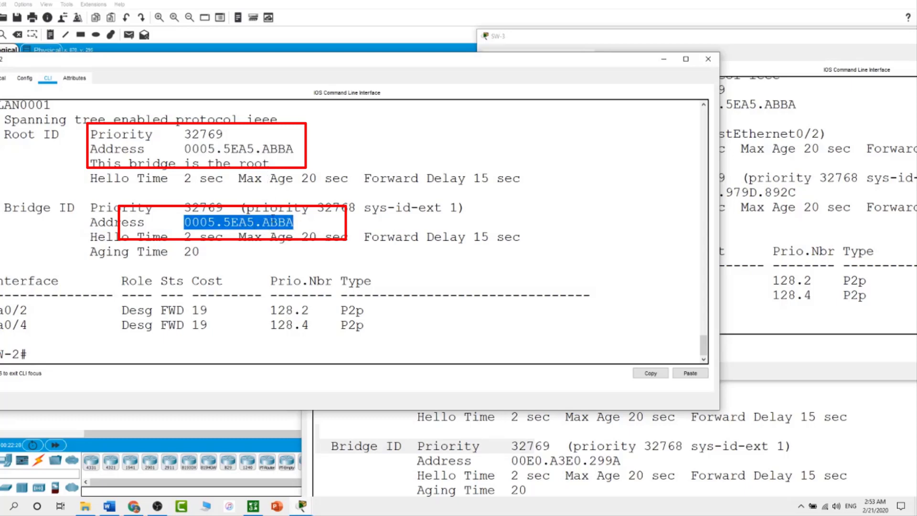
left_click_drag(92, 163, 278, 166)
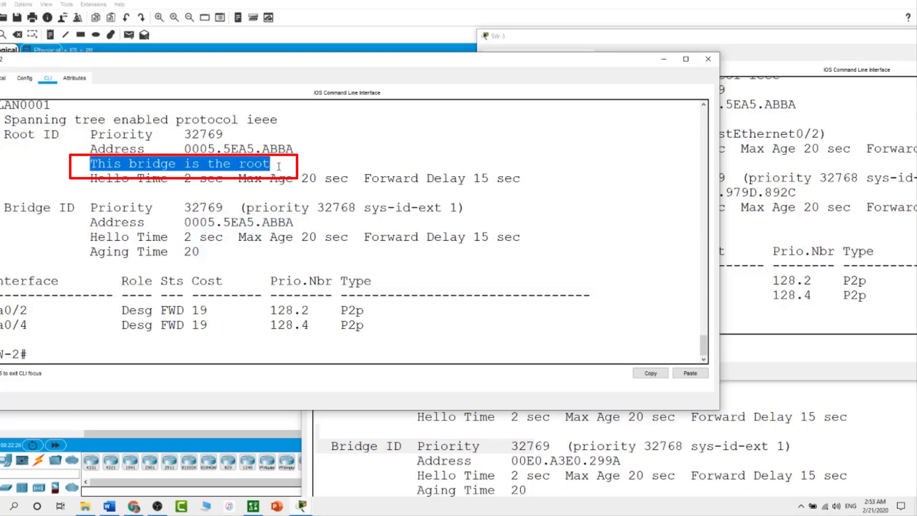
left_click(280, 163)
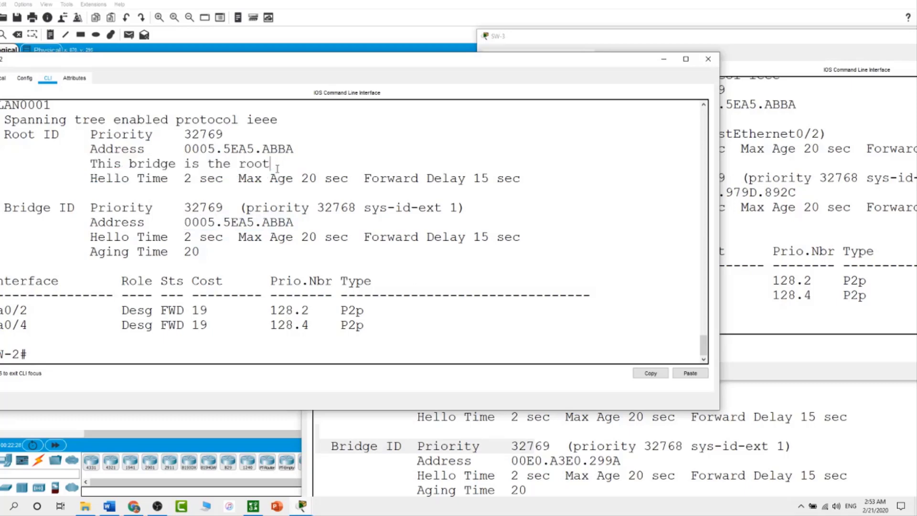
Compare SW-2's root and bridge priority and address with the Bridge ID values on SW-1 and SW-3.
left_click(373, 439)
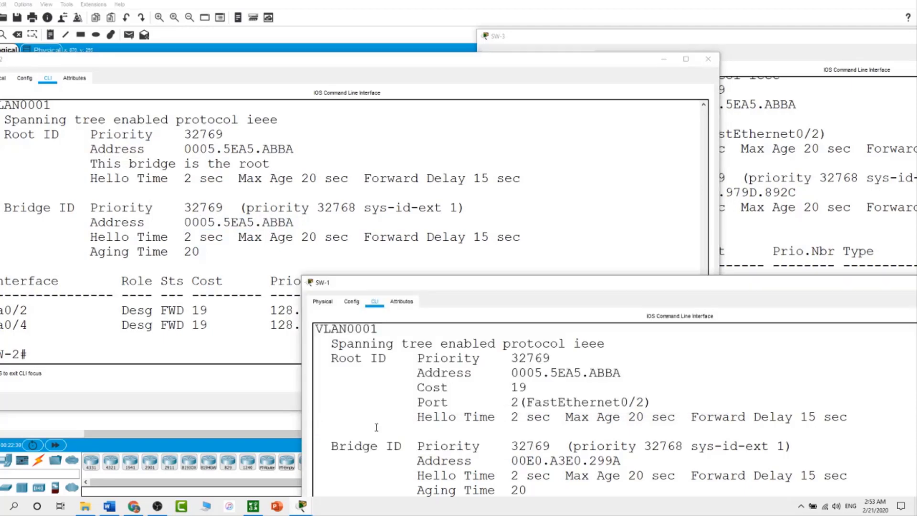
left_click(217, 220)
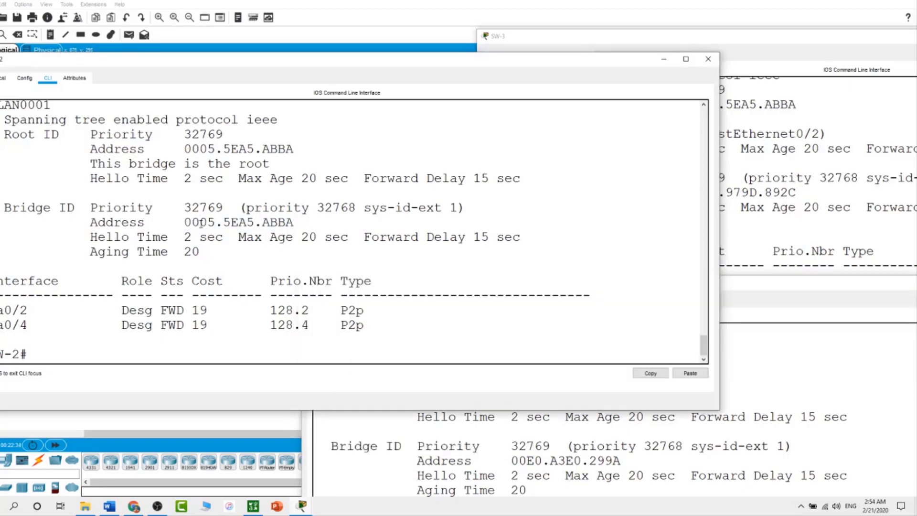
left_click_drag(165, 203, 246, 228)
left_click(757, 209)
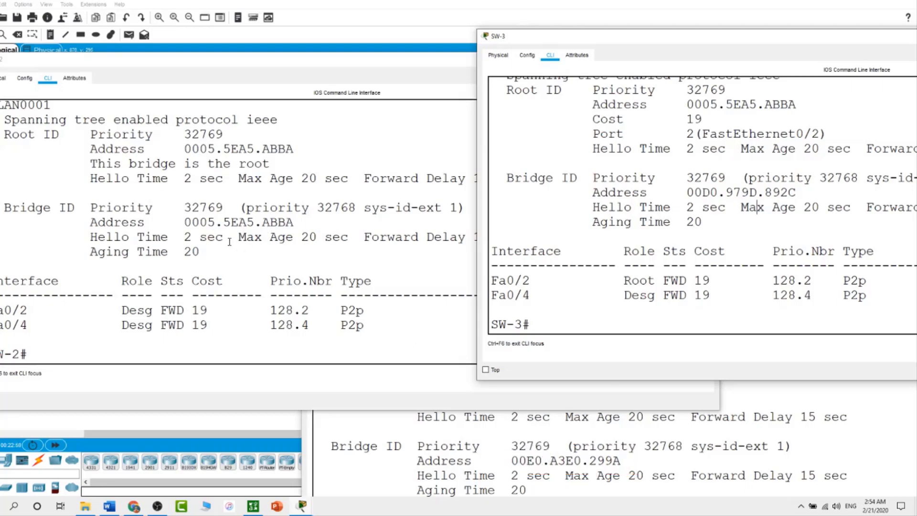
left_click(254, 273)
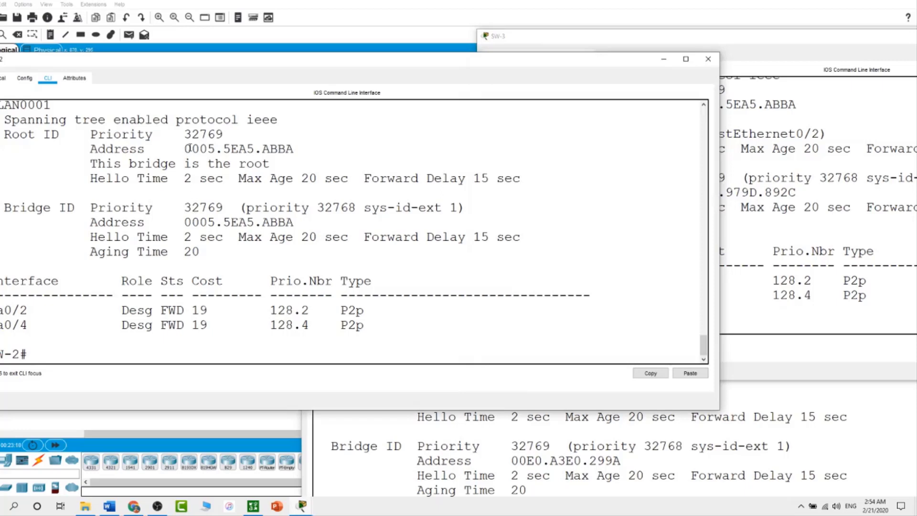
left_click_drag(186, 135, 228, 134)
left_click(286, 125)
left_click(629, 419)
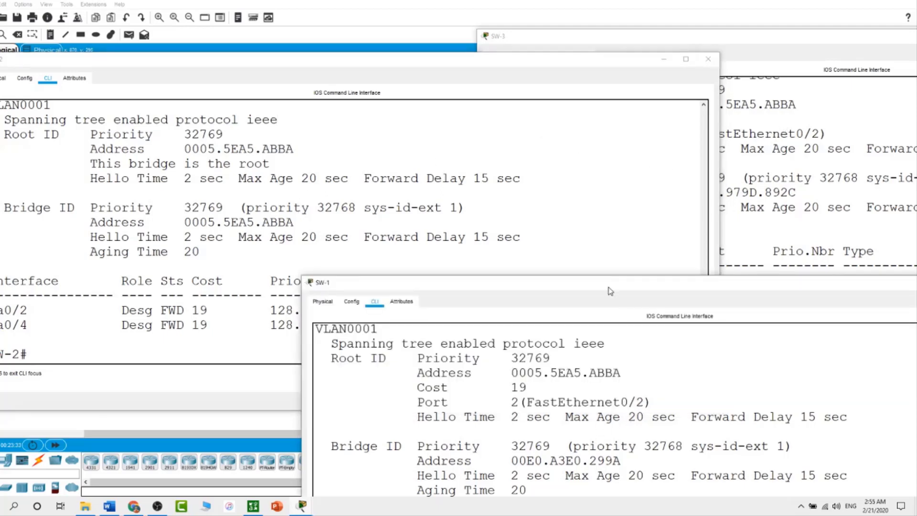
Bring SW-1's full VLAN 1 output into view and compare the Root ID priority on SW-2, SW-1 and SW-3.
left_click_drag(609, 287, 520, 155)
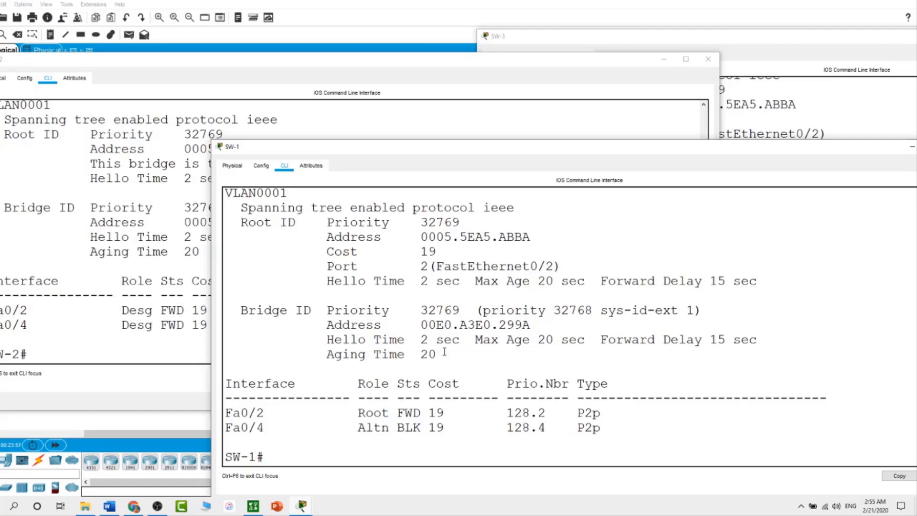
left_click(463, 104)
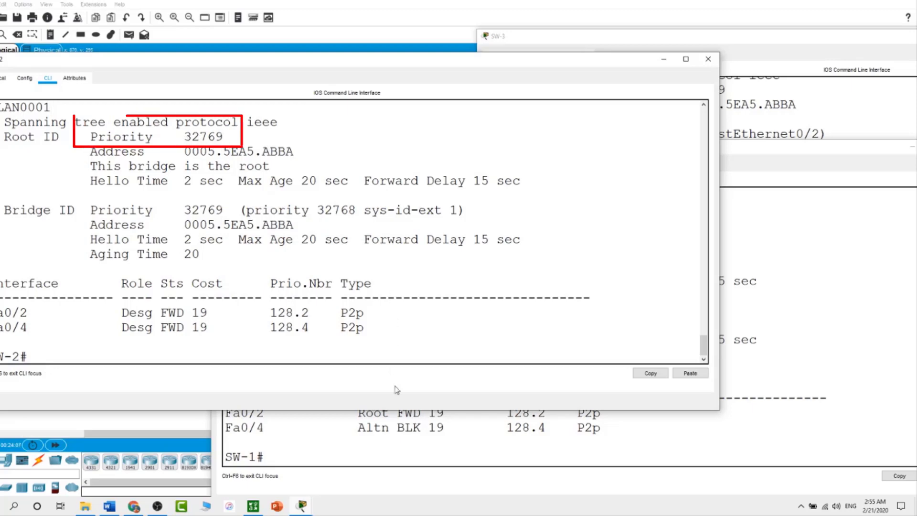
left_click(412, 449)
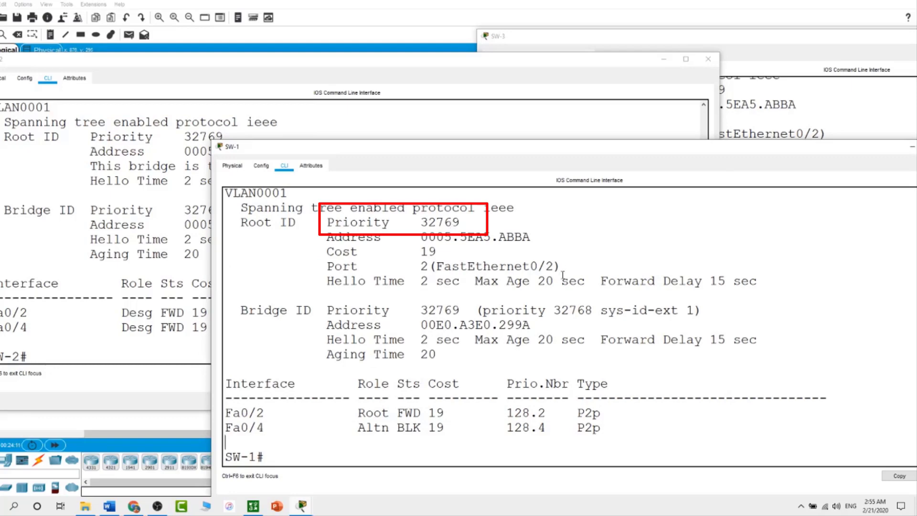
left_click(765, 128)
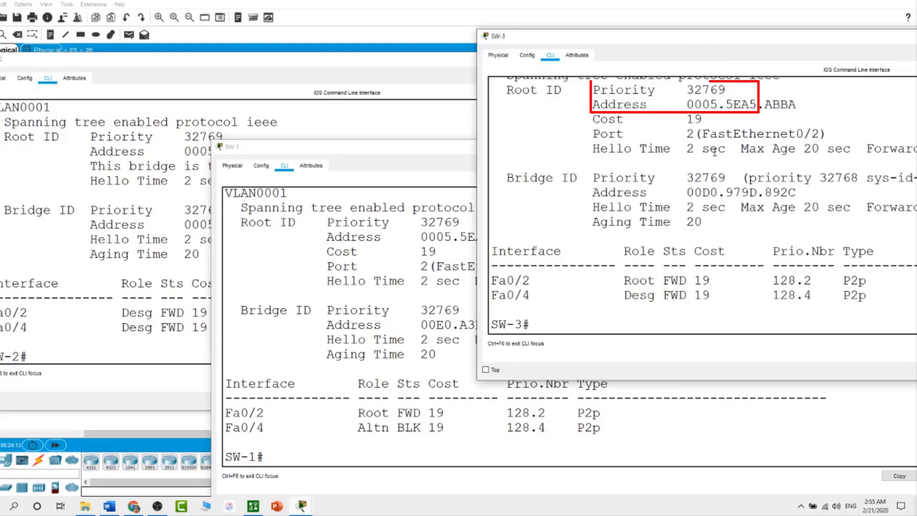
scroll(729, 142, "up", 1)
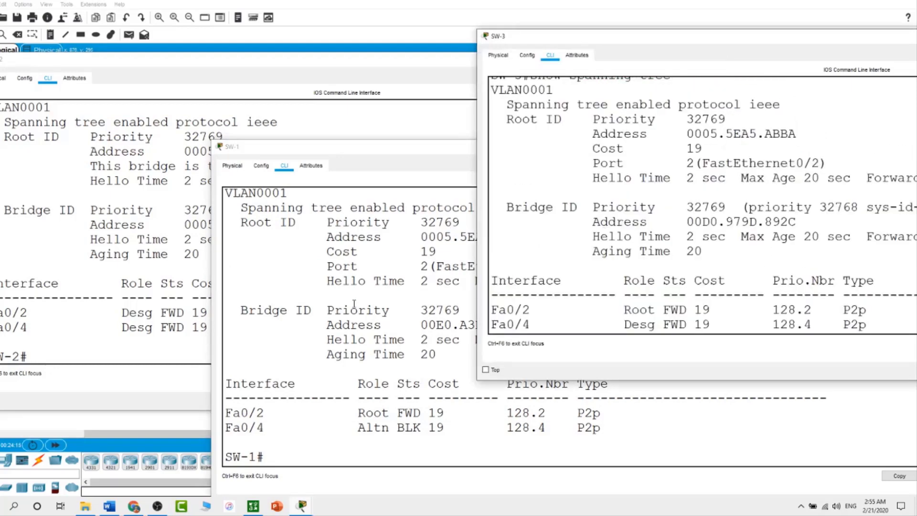
Examine the spanning-tree bridge details and the Fa0/2 and Fa0/4 rows across SW-2, SW-1 and SW-3.
left_click(113, 210)
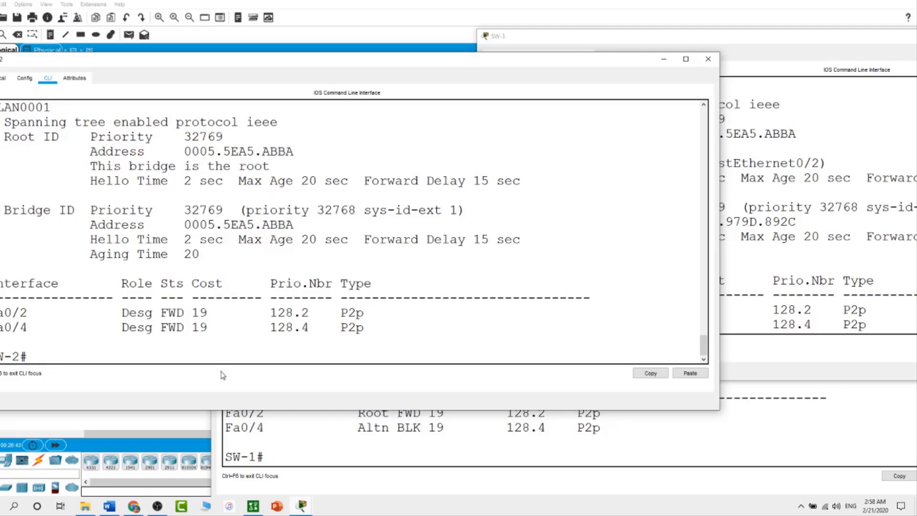
left_click(355, 426)
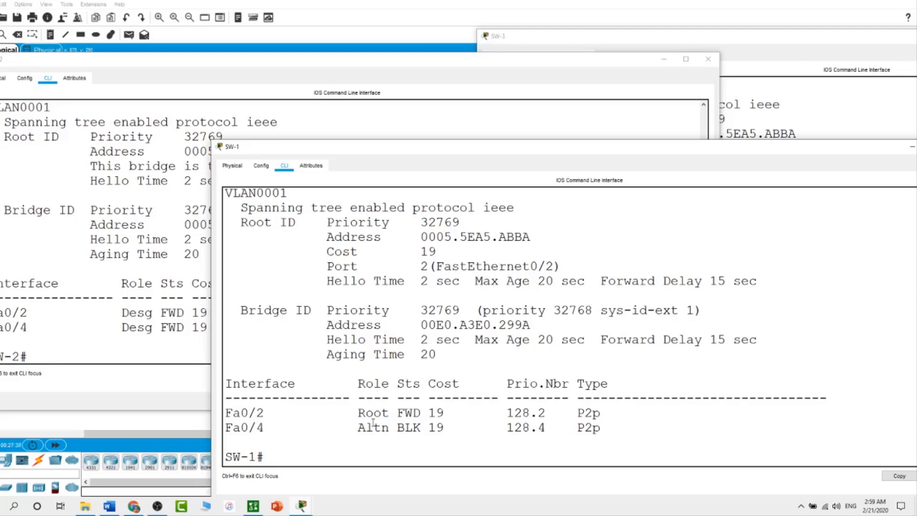
left_click(853, 118)
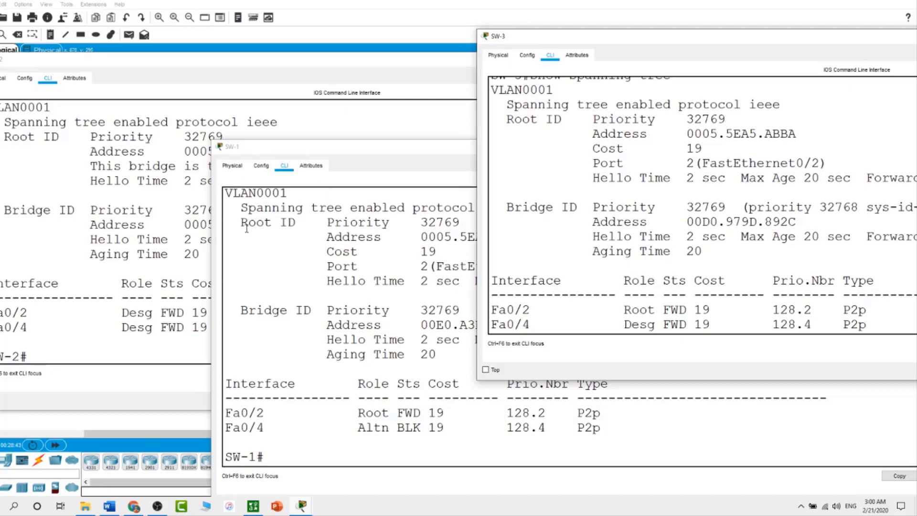
left_click(111, 239)
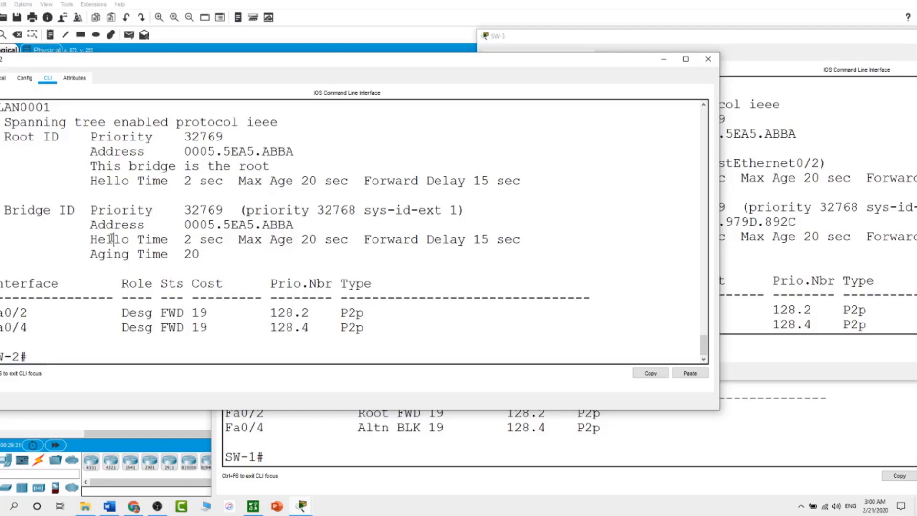
left_click(833, 184)
scroll(576, 306, "down", 1)
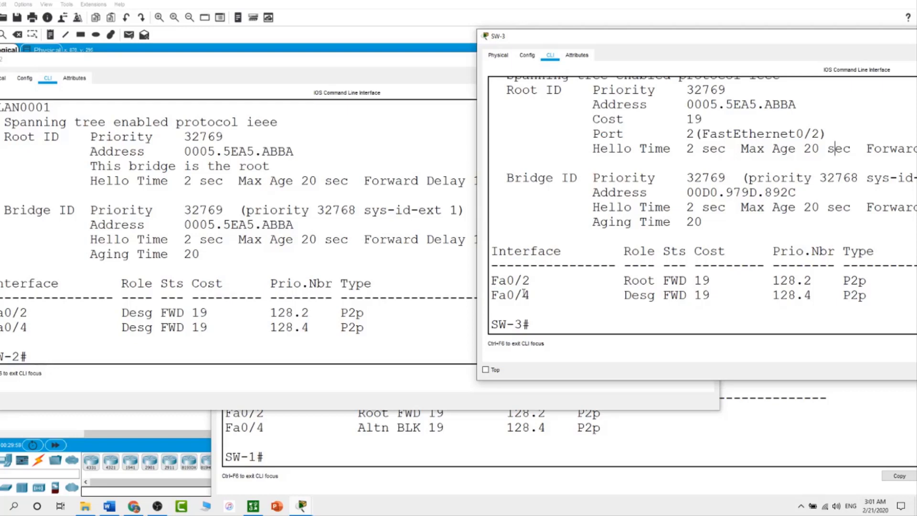
left_click(90, 224)
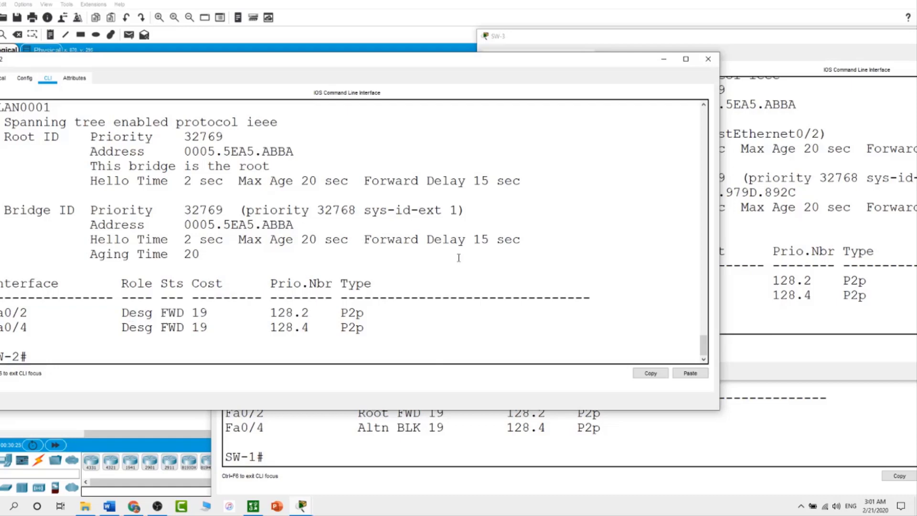
Check SW-1's Fa0/2 role and cost against the Fa0/2 and Fa0/4 port roles on SW-2 and SW-3.
key("alt+Tab")
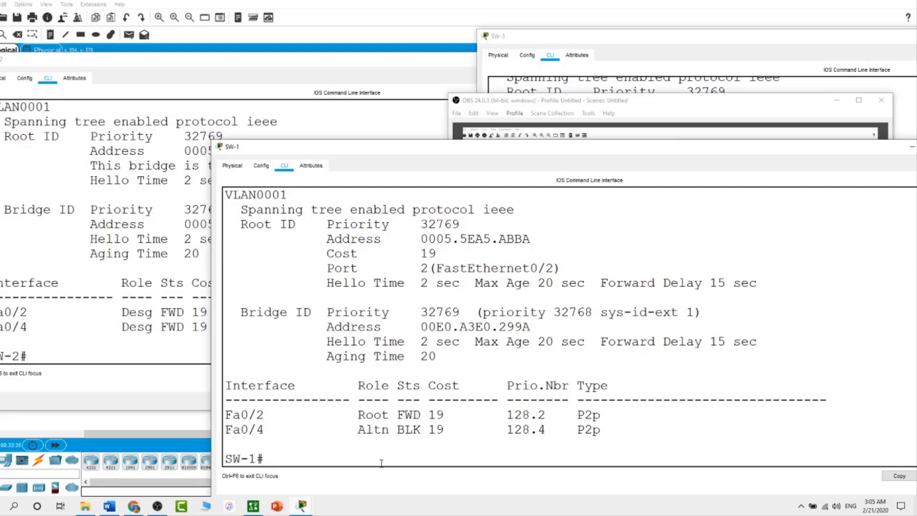
left_click(834, 102)
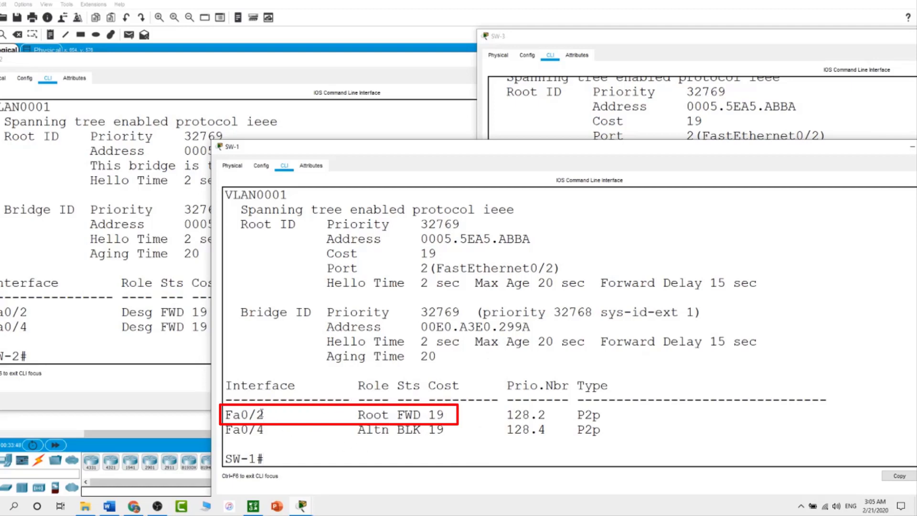
left_click(149, 356)
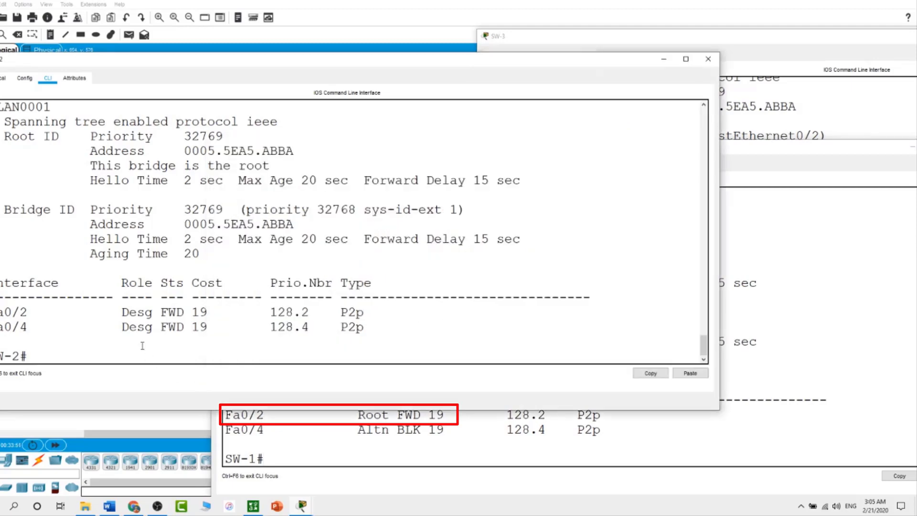
left_click(820, 105)
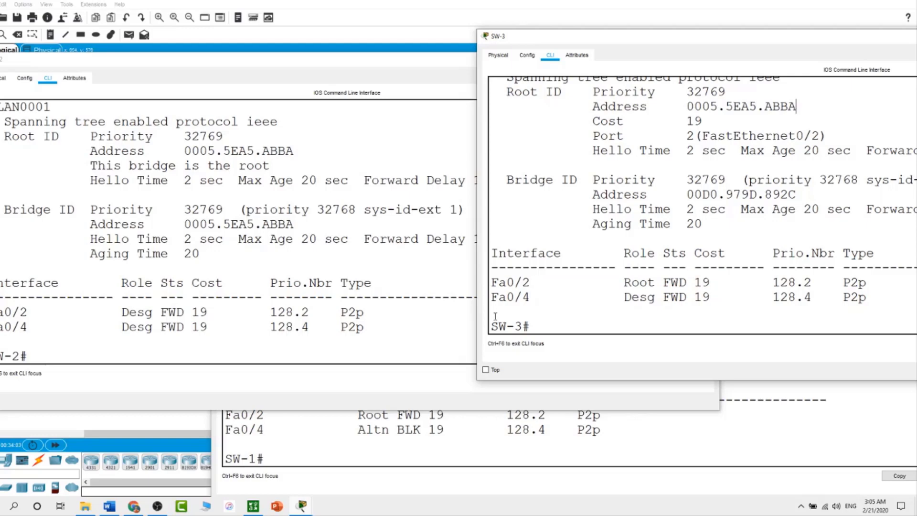
left_click(212, 341)
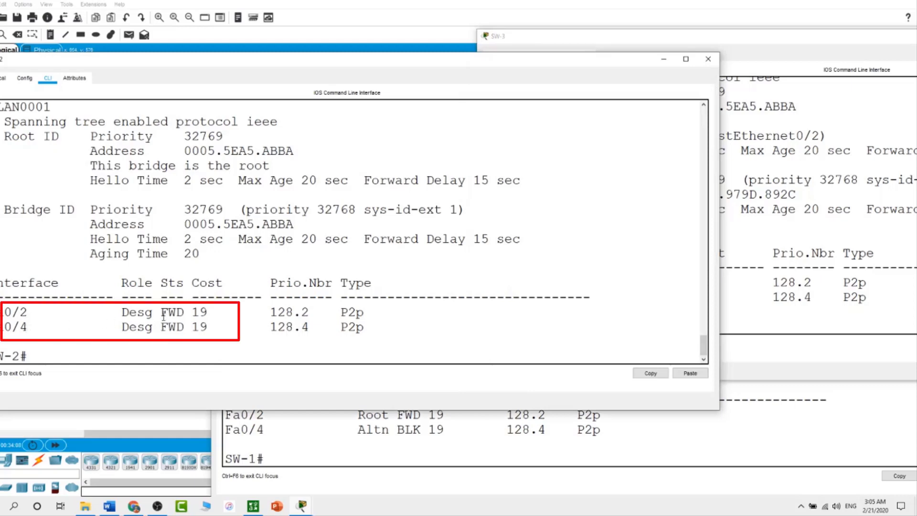
left_click(817, 318)
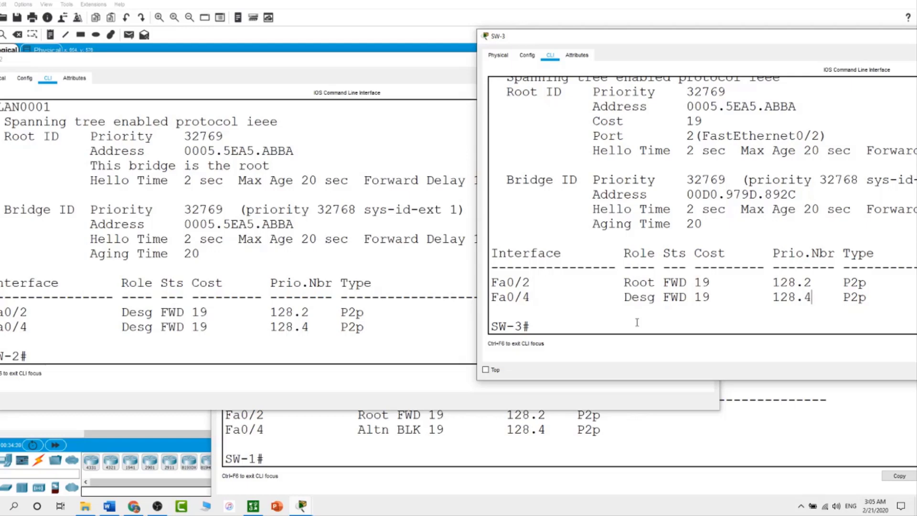
Bring the switch topology into view, check its link states and reopen the SW-1 command line.
left_click(544, 456)
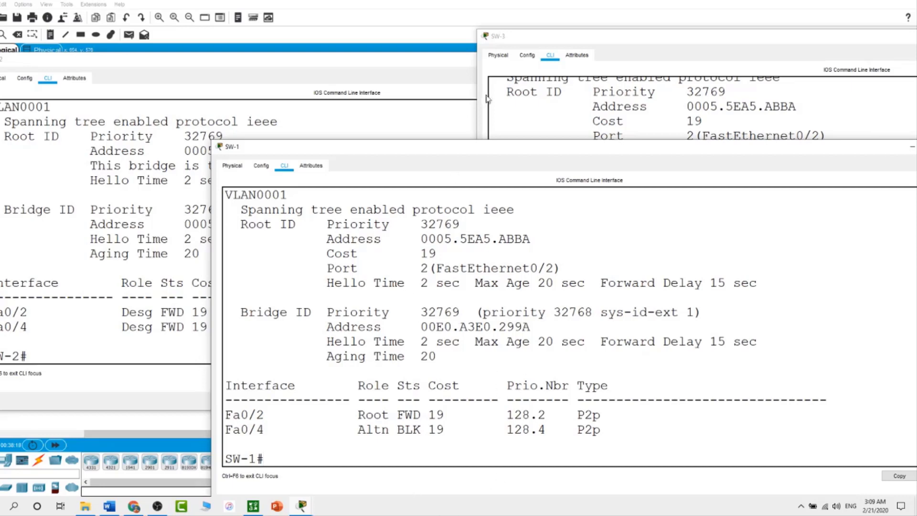
left_click(434, 32)
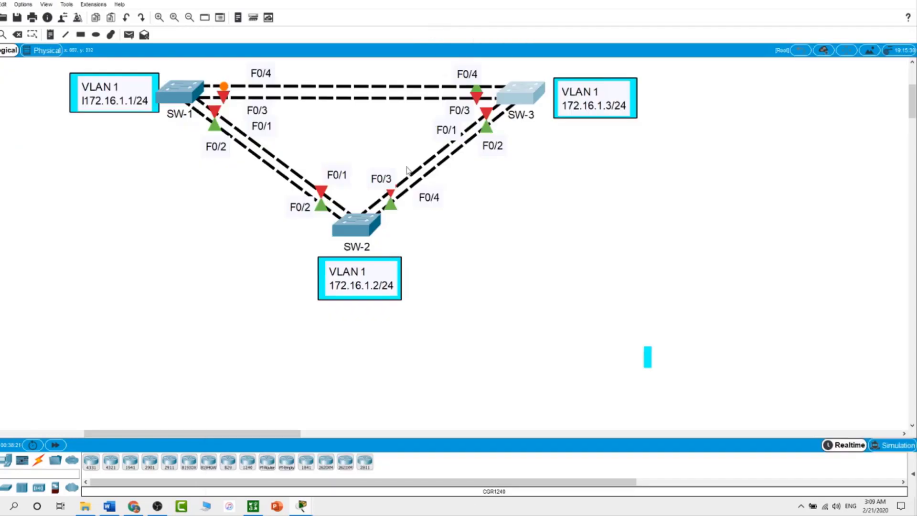
left_click(172, 94)
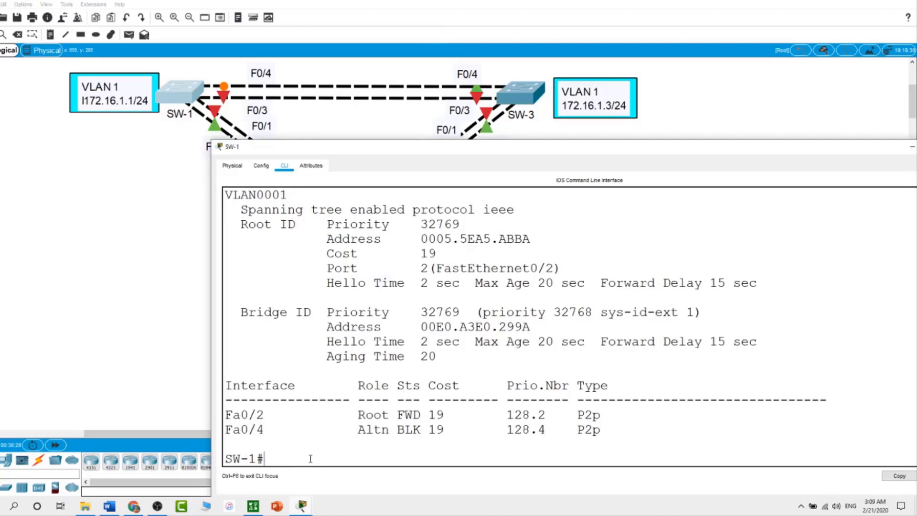
Display the spanning-tree details on SW-1 and check the path cost of Fa0/4.
type("show spannin")
key("Tab")
key("Return")
left_click_drag(444, 429, 429, 429)
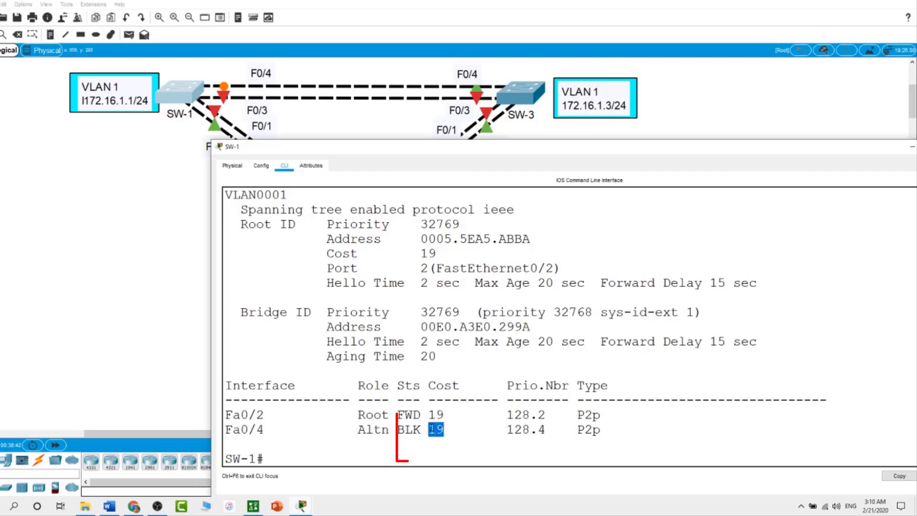
left_click(437, 461)
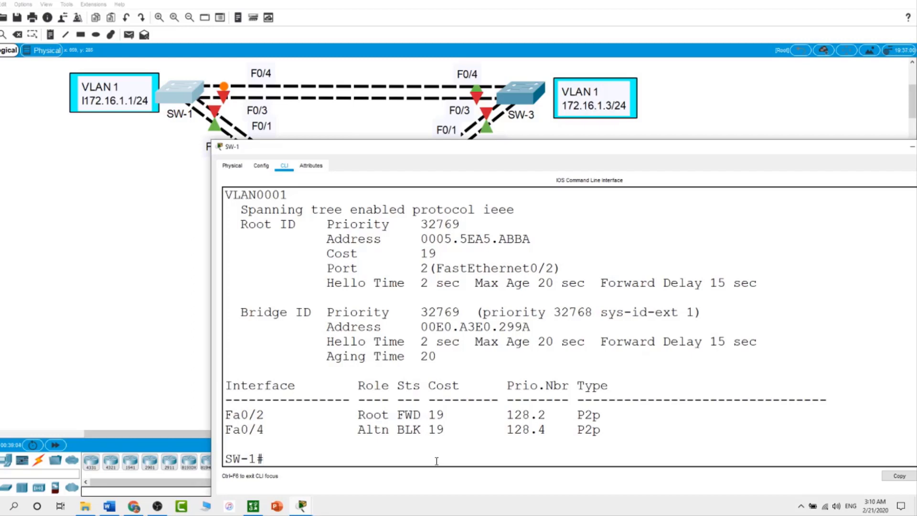
Set the spanning-tree cost of SW-1's interface f0/4 to 18.
type("conf t")
key("Return")
type("int g")
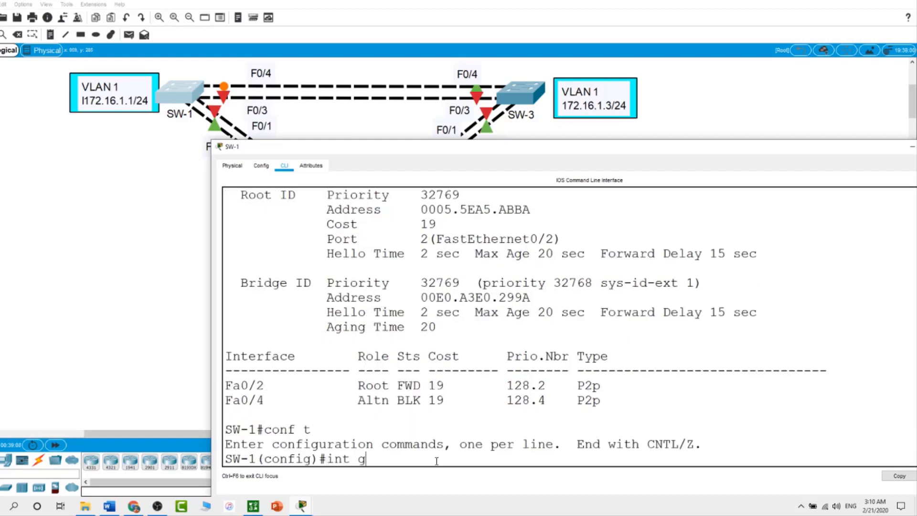
key("BackSpace")
type("f0/4")
key("Return")
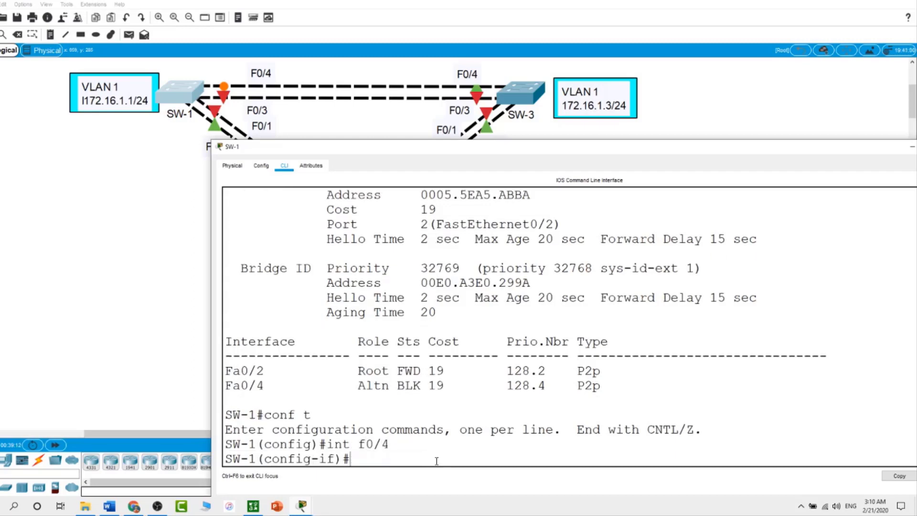
type("span")
key("Tab")
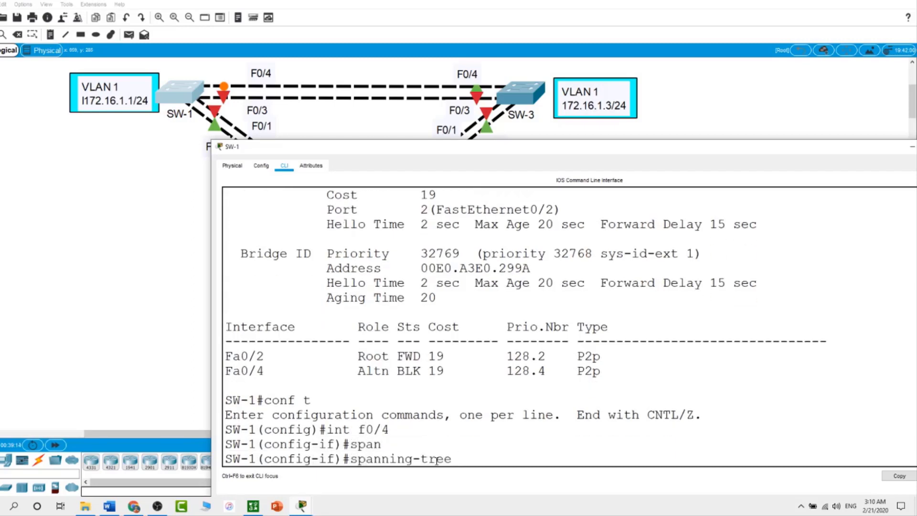
type("coa")
key("BackSpace")
key("Tab")
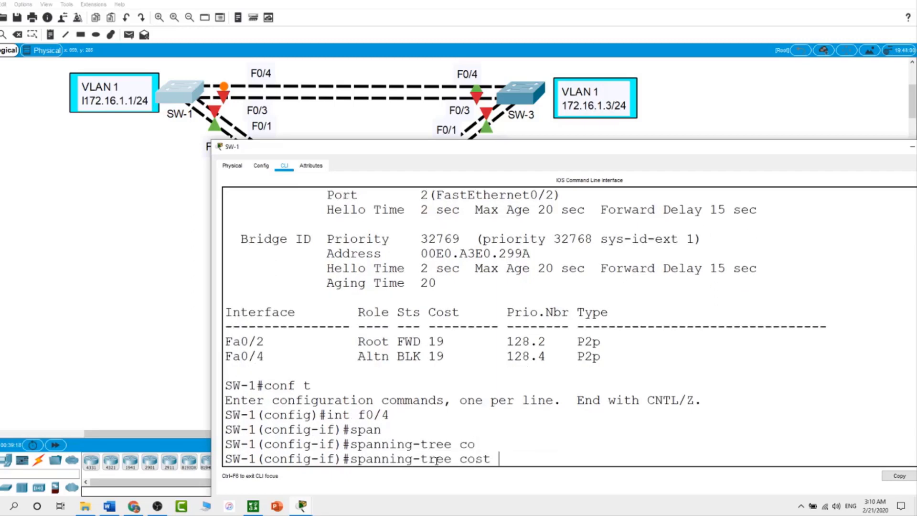
type("18")
key("Return")
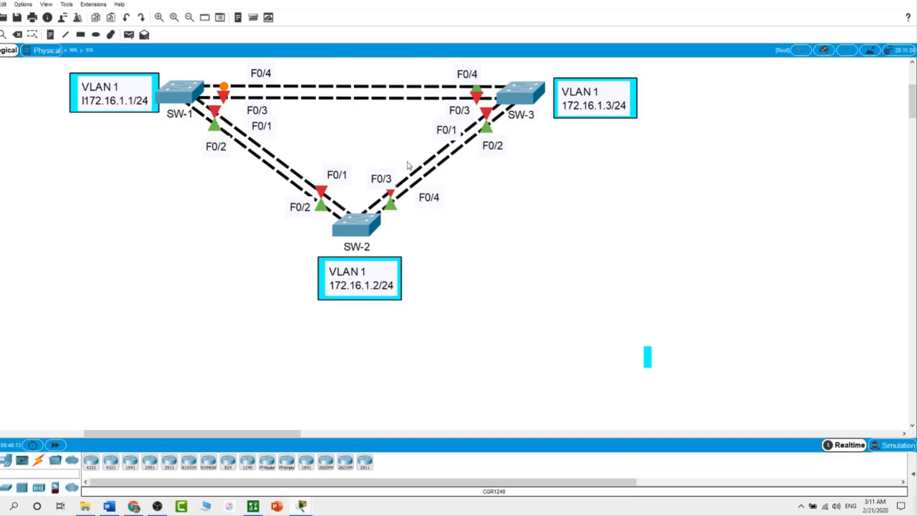
Remove the spanning-tree cost 18 setting from SW-1's interface f0/4.
left_click(179, 92)
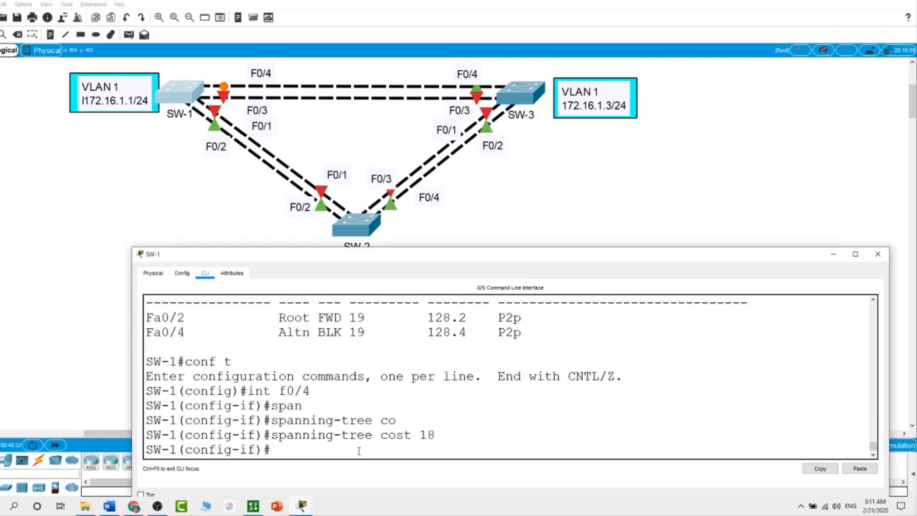
key("Up")
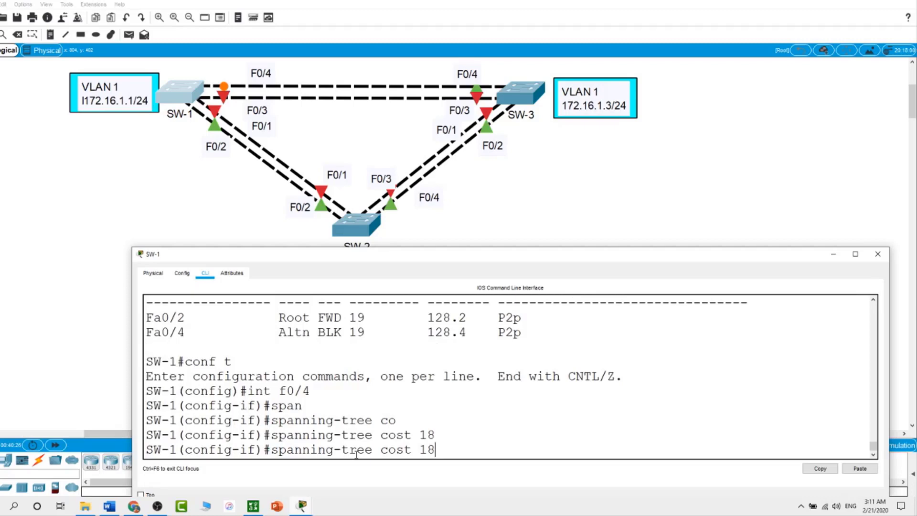
key("Left")
key("Left")
key("Left")
key("Left")
key("Left")
key("Left")
key("Left")
key("Left")
key("Left")
key("Left")
key("Left")
key("Left")
key("Left")
key("Left")
key("Left")
key("Left")
key("Left")
key("Left")
key("Left")
key("Left")
key("Left")
type("no")
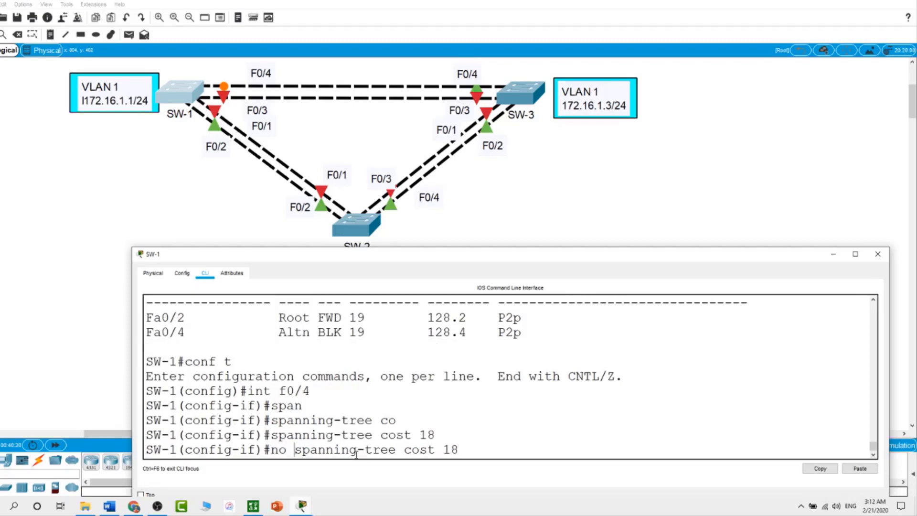
key("Return")
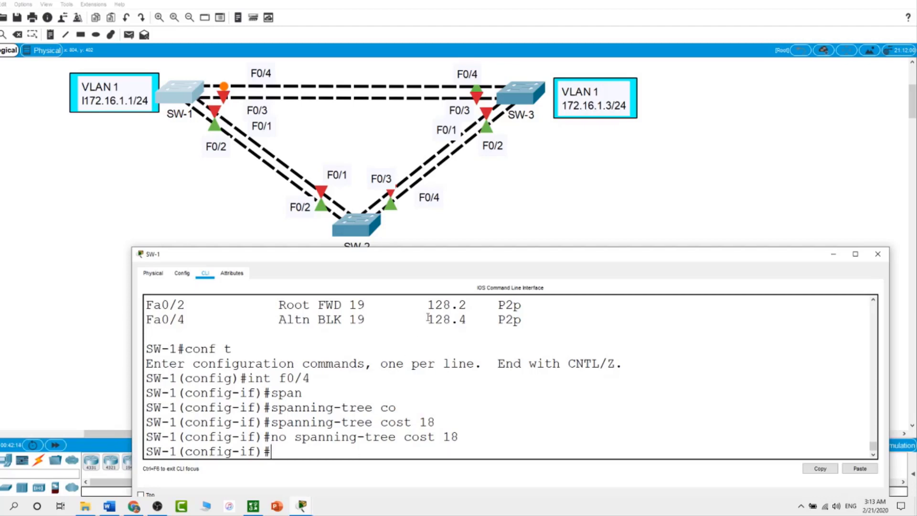
Enable interfaces f0/1 and f0/3 on SW-1 as one interface range.
left_click(592, 213)
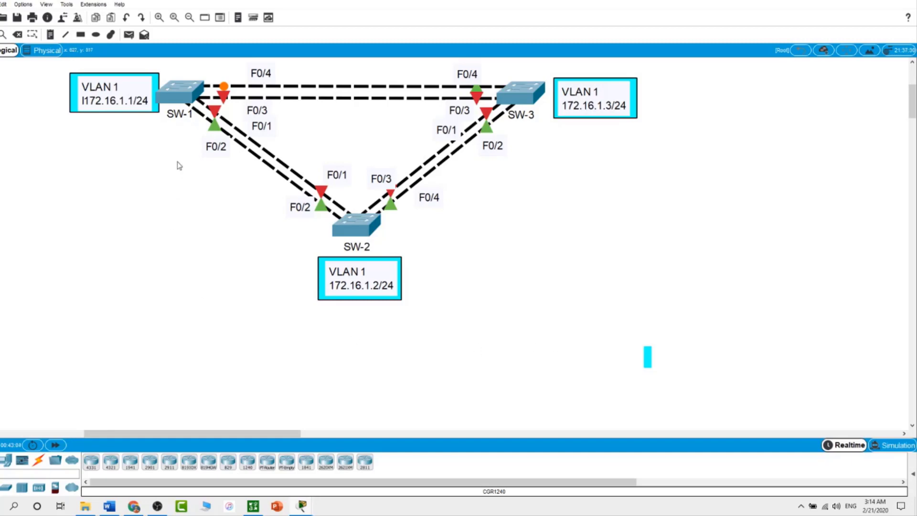
left_click(184, 100)
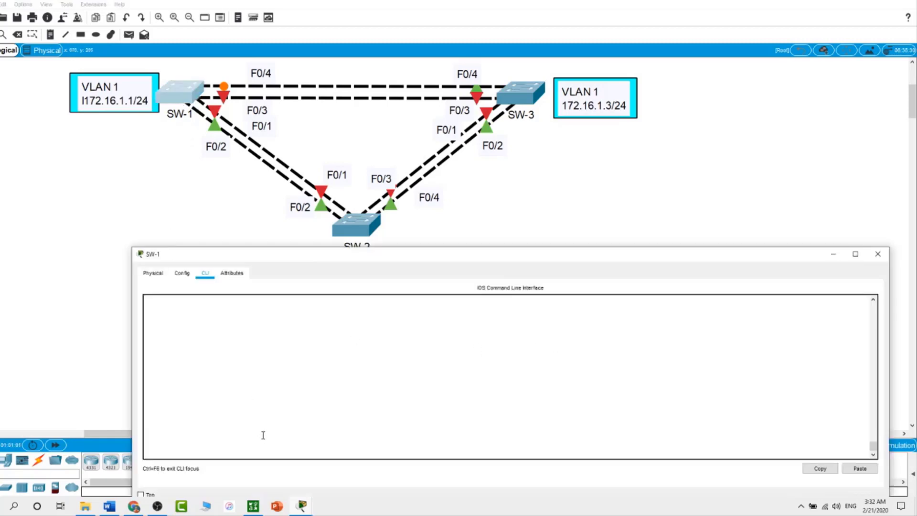
key("Return")
type("en")
key("Return")
type("conf t")
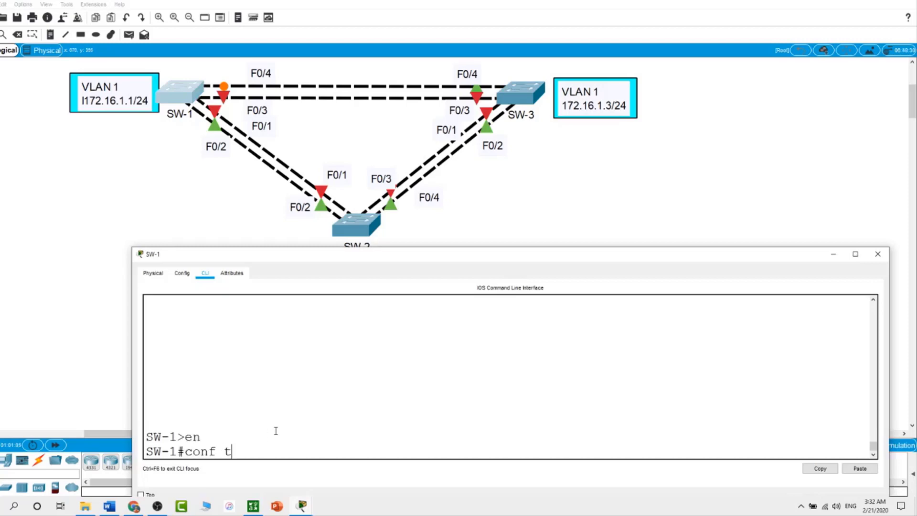
key("Return")
type("int range")
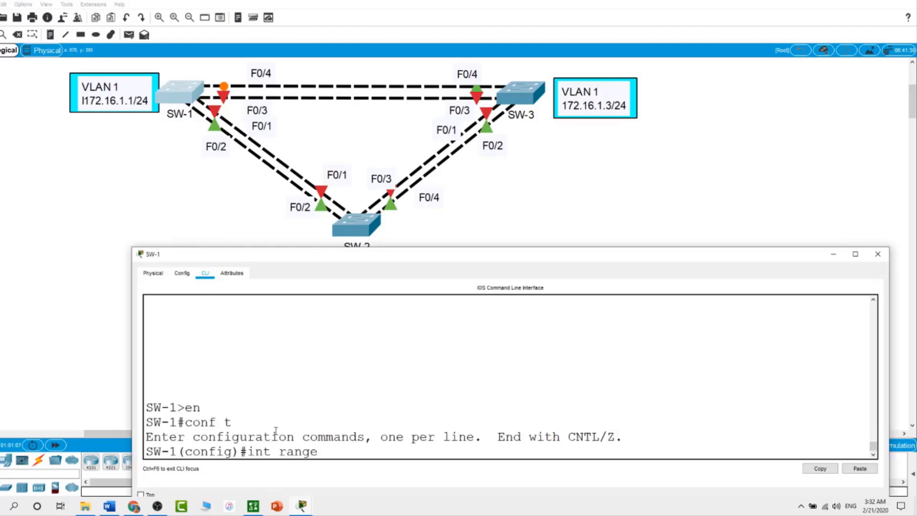
type(" f0/1, f0/3")
key("Return")
type("no sh")
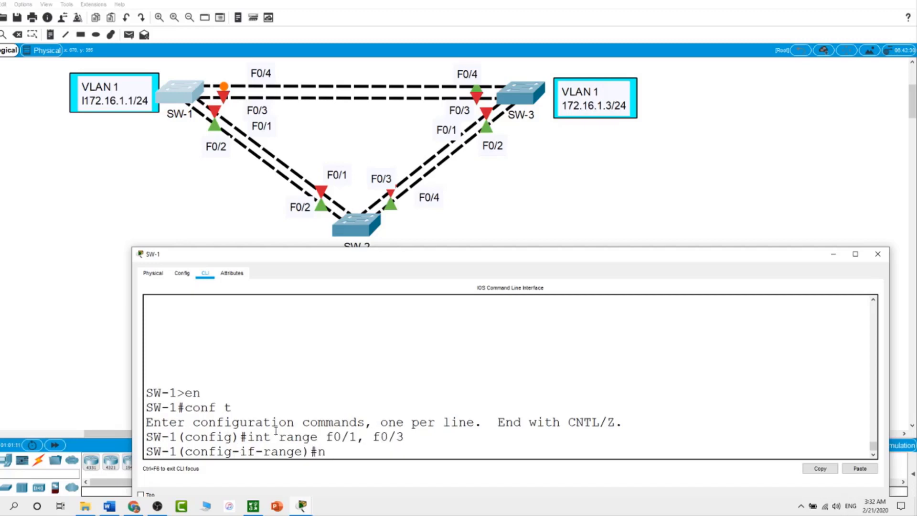
type("ut")
key("Return")
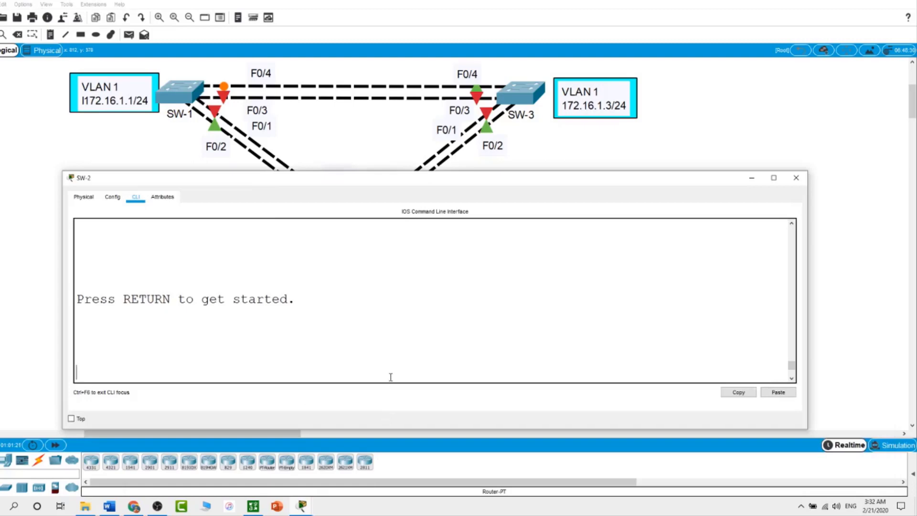
Enable interfaces f0/1 and f0/3 on SW-2 as one interface range.
key("Return")
type("en")
key("Return")
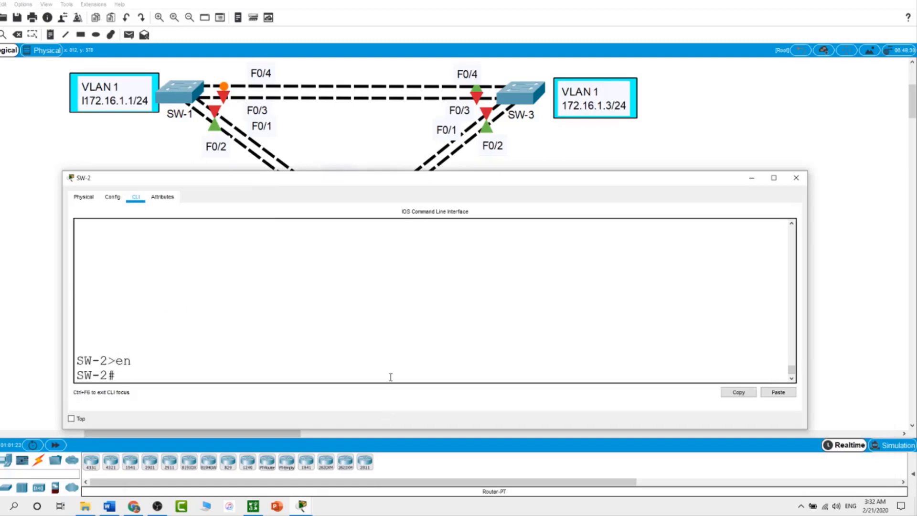
type("conf t")
key("Return")
type("int")
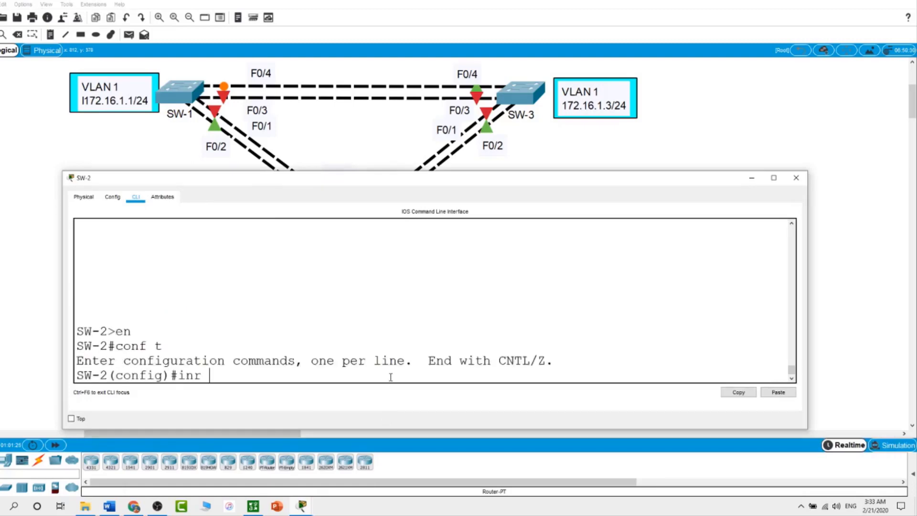
type(" range f0/1,")
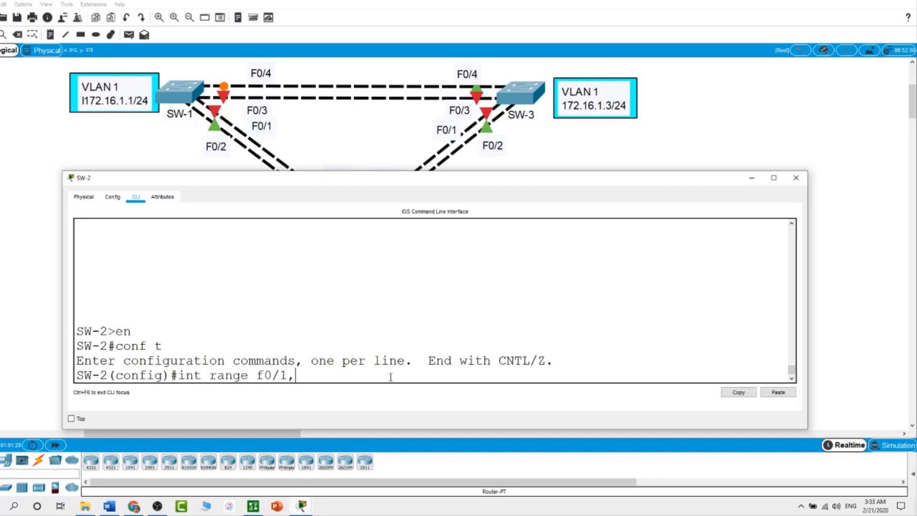
type(" f0/3")
key("Return")
type("no shut")
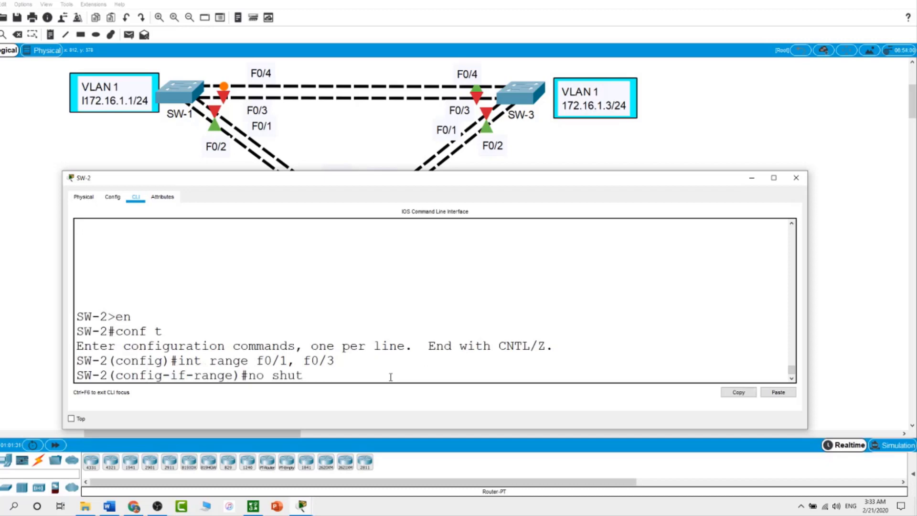
key("Return")
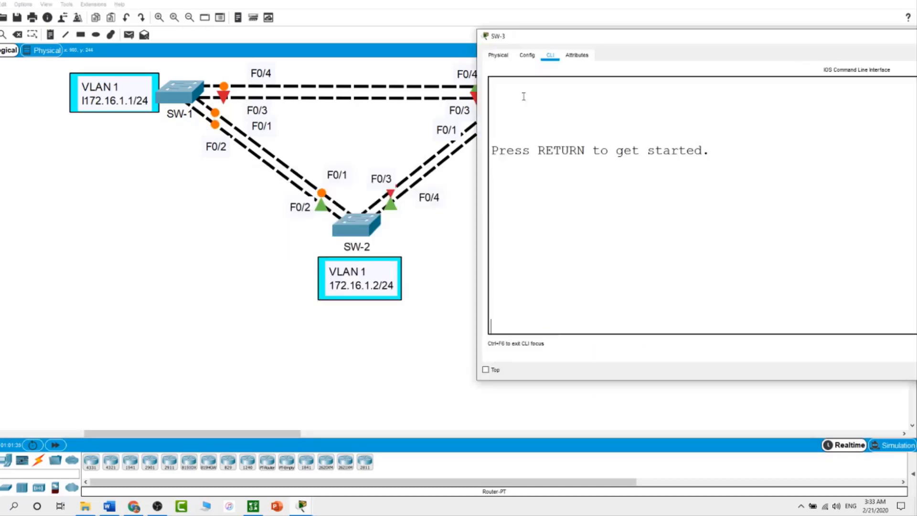
Enable interfaces f0/1 and f0/3 on SW-3 as one interface range.
left_click_drag(681, 39, 289, 83)
left_click_drag(435, 77, 430, 168)
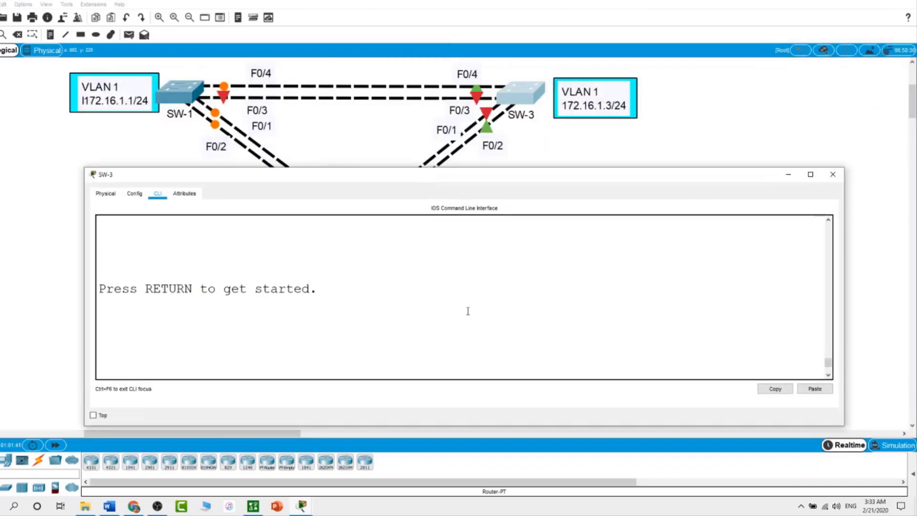
key("Return")
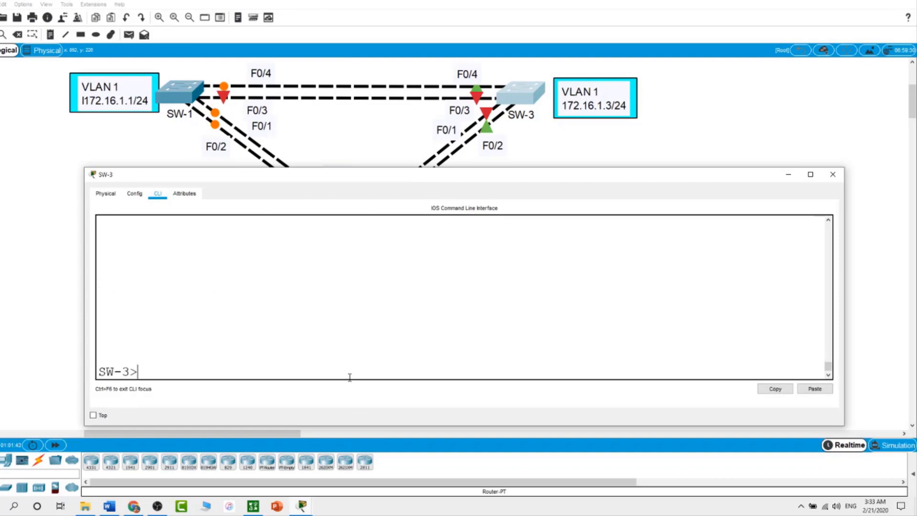
type("en")
key("Return")
type("conf t")
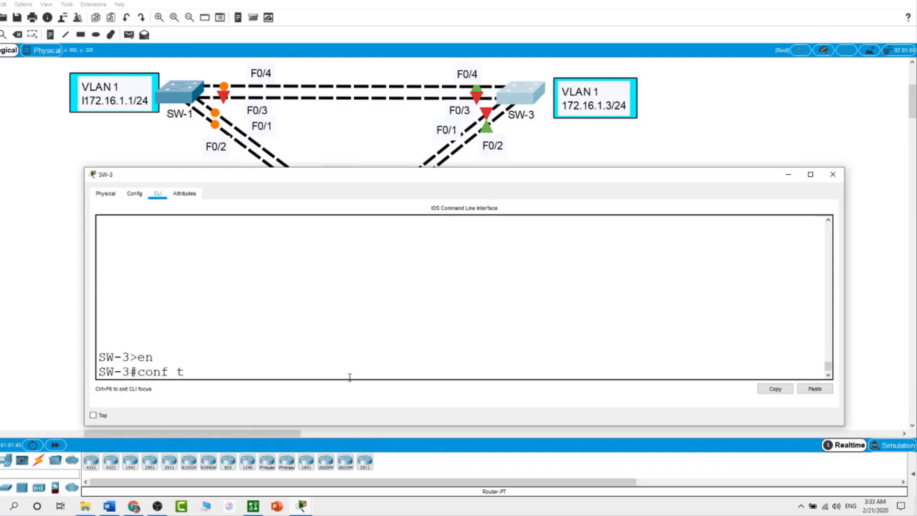
key("Return")
type("int rang")
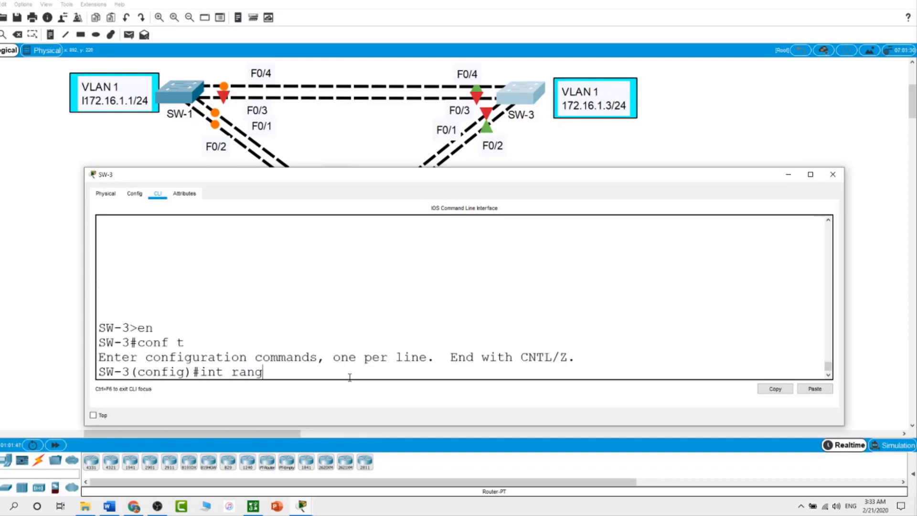
type("e f0/1, f0/3")
key("Return")
type("no shut")
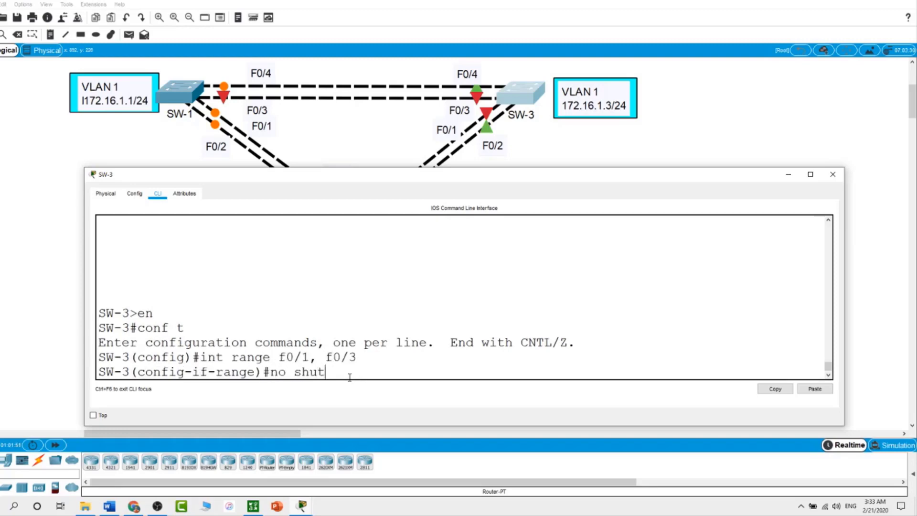
key("Return")
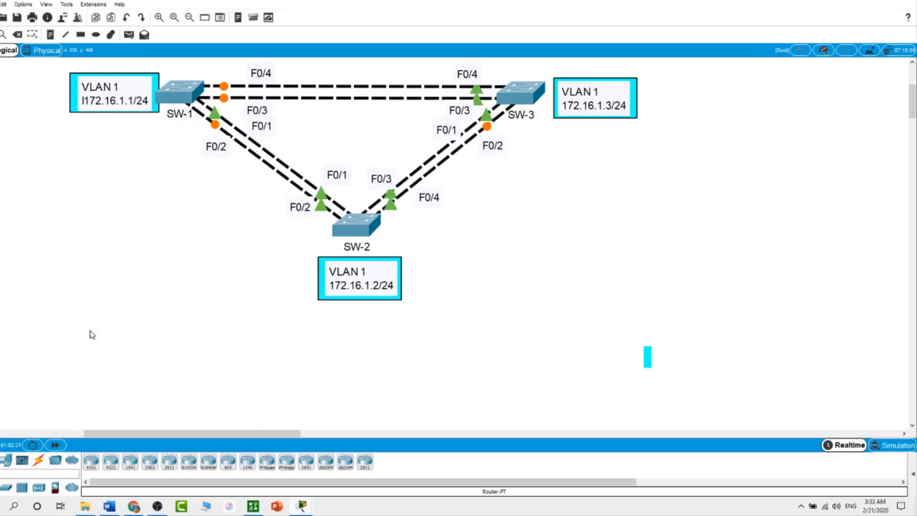
Leave configuration mode on SW-1 and display its spanning-tree port roles and states.
left_click(182, 94)
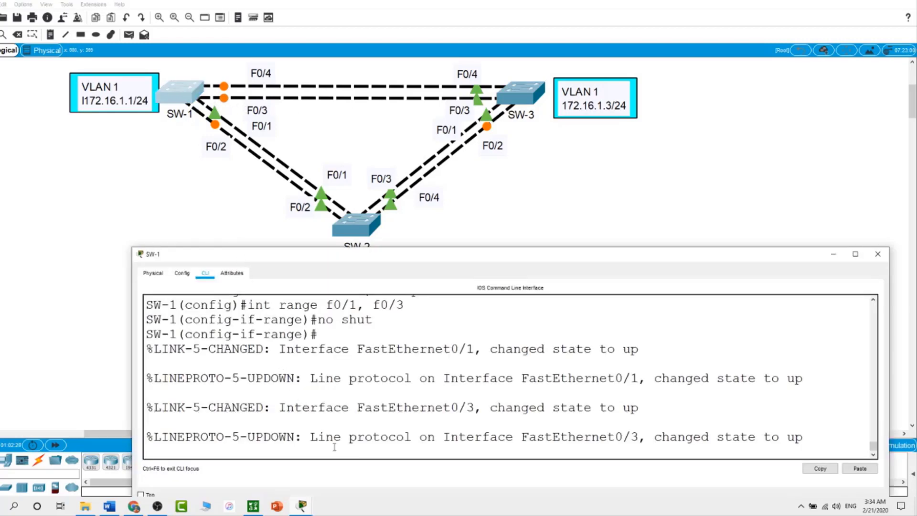
key("Return")
type("end")
key("Return")
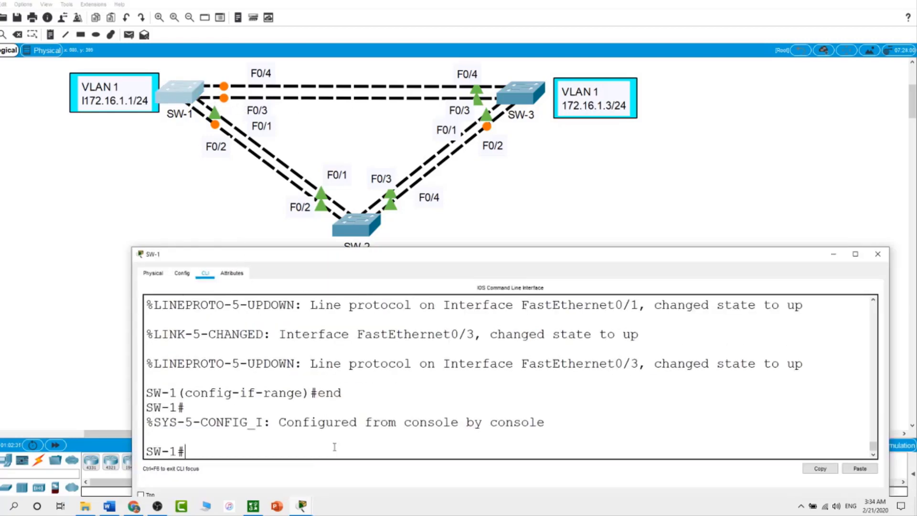
type("show spanning")
key("Tab")
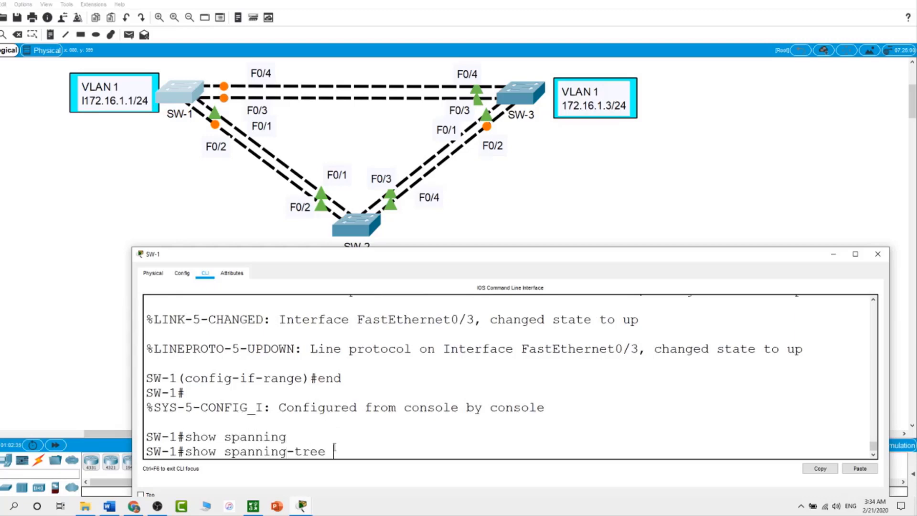
key("Return")
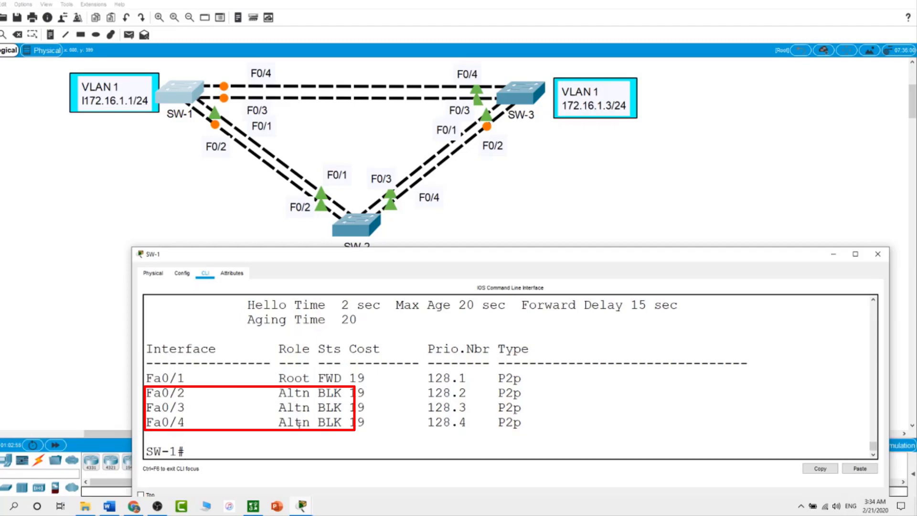
Leave configuration mode on SW-2 and display its spanning-tree port roles and states.
left_click(354, 228)
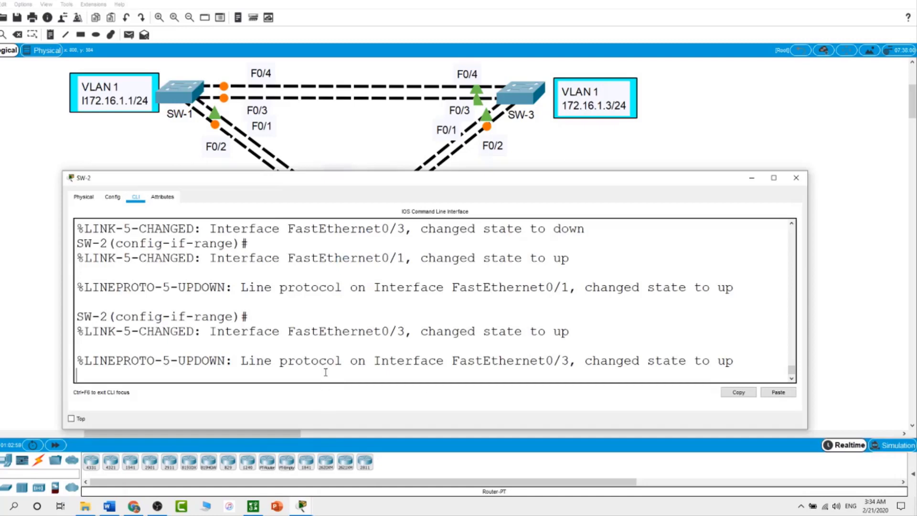
key("Return")
type("end")
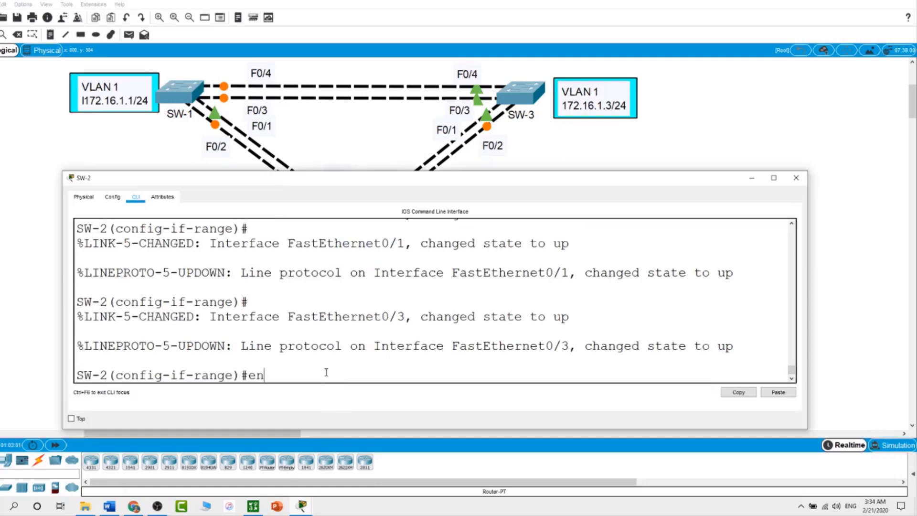
key("Return")
type("show sp")
key("Return")
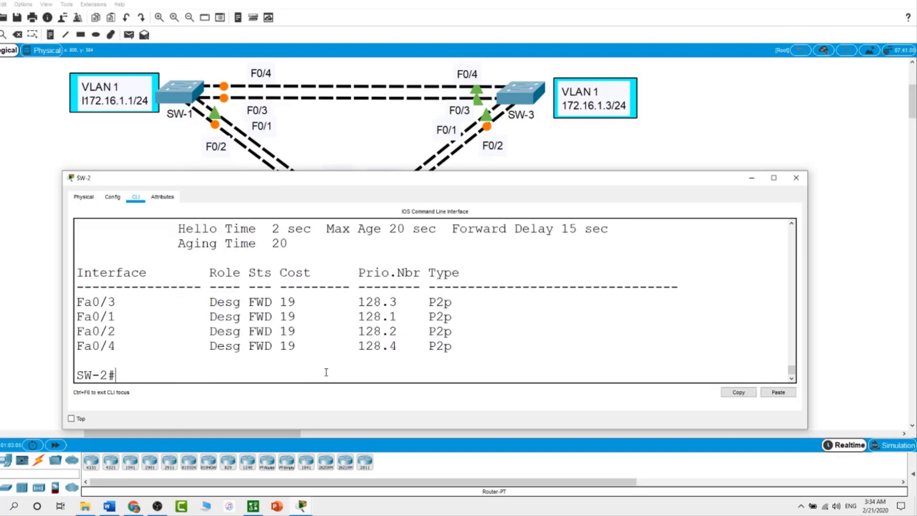
Review SW-2's spanning-tree output, comparing the root ID with the bridge ID and checking the port roles.
scroll(337, 338, "up", 2)
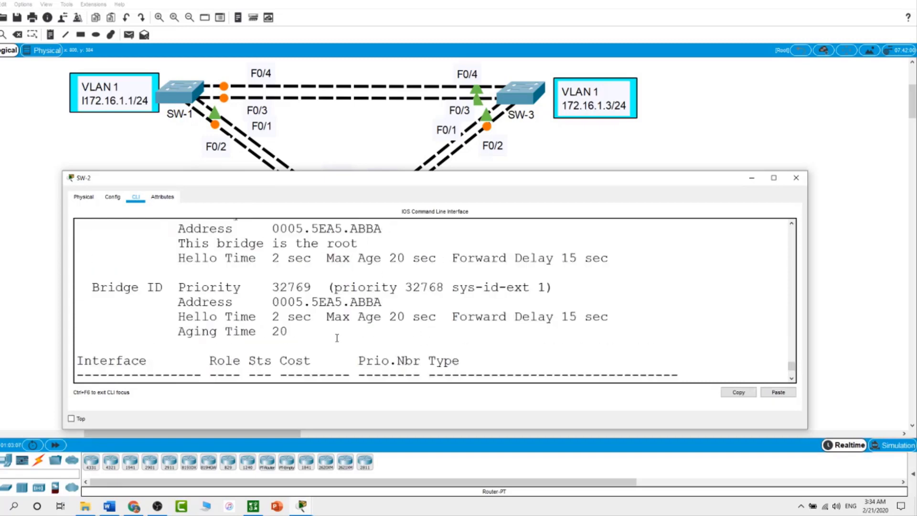
scroll(337, 338, "up", 1)
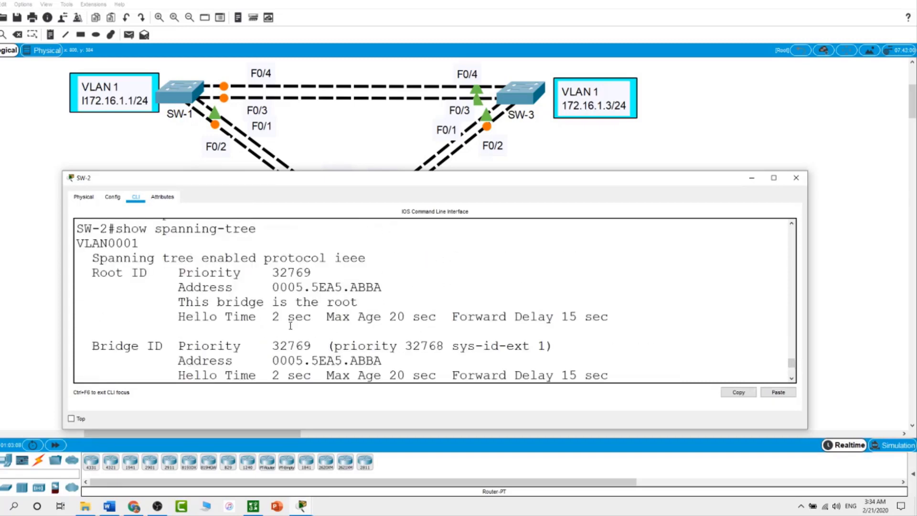
scroll(238, 315, "down", 3)
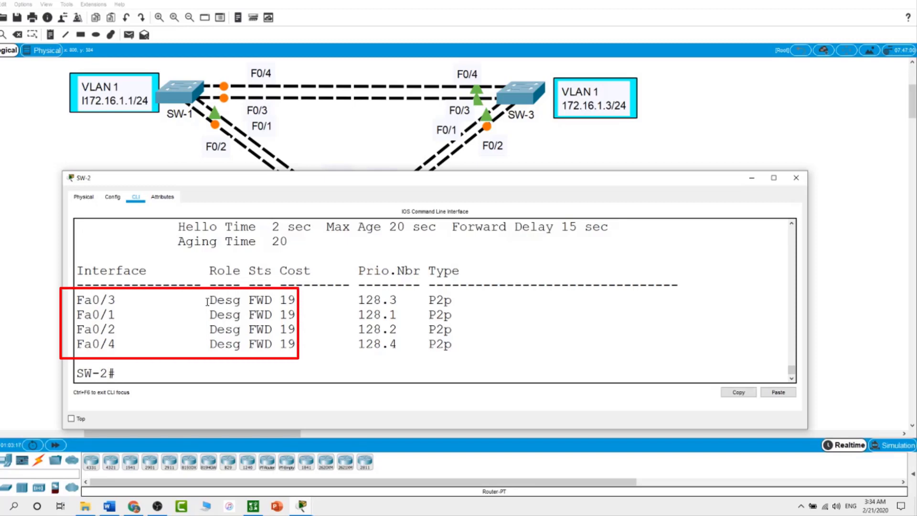
Leave configuration mode on SW-3 and display its spanning-tree port roles and states.
left_click(528, 99)
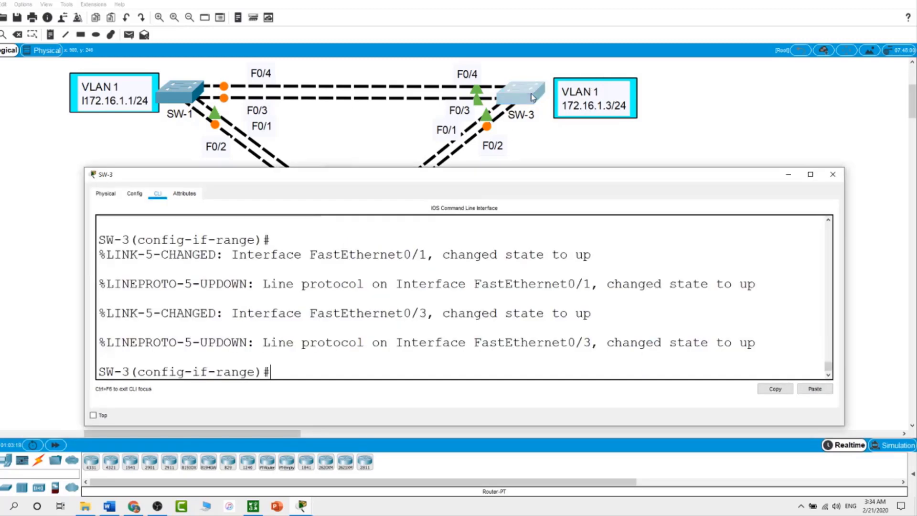
type("end")
key("Return")
type("show sp")
key("Tab")
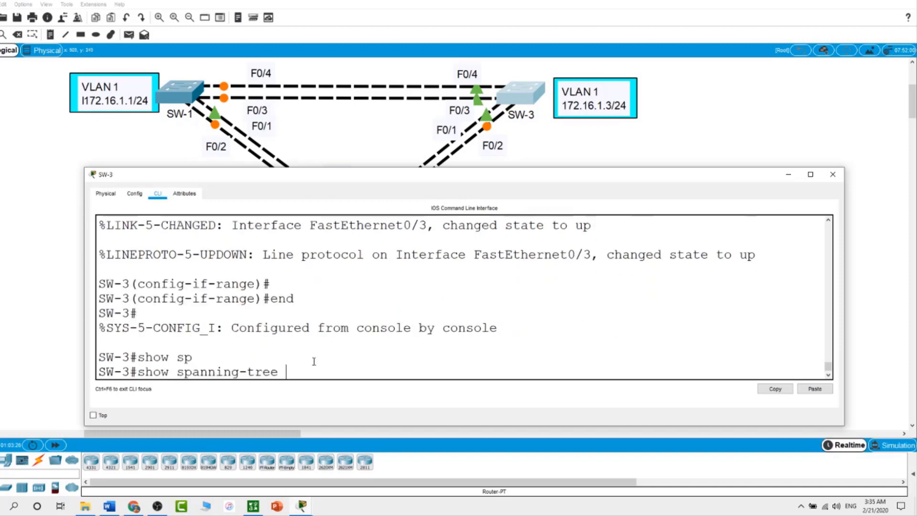
key("Return")
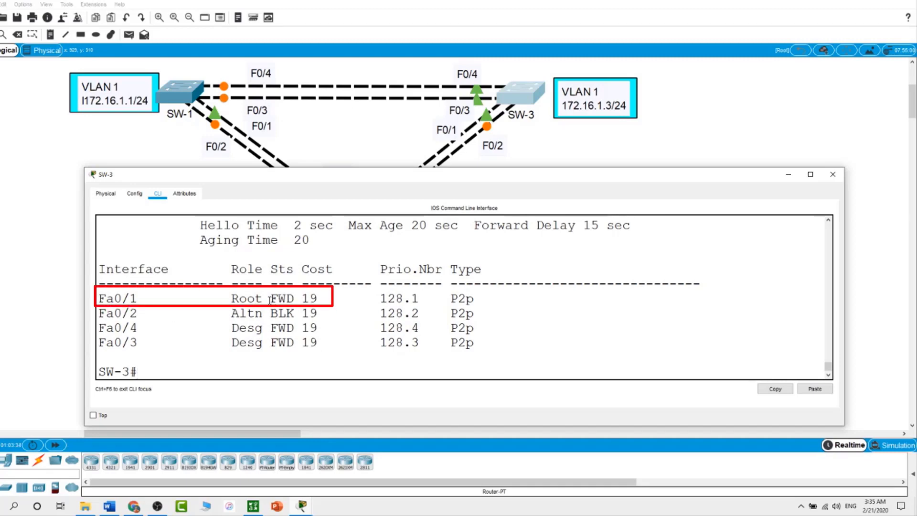
left_click_drag(272, 298, 295, 299)
left_click_drag(230, 312, 254, 313)
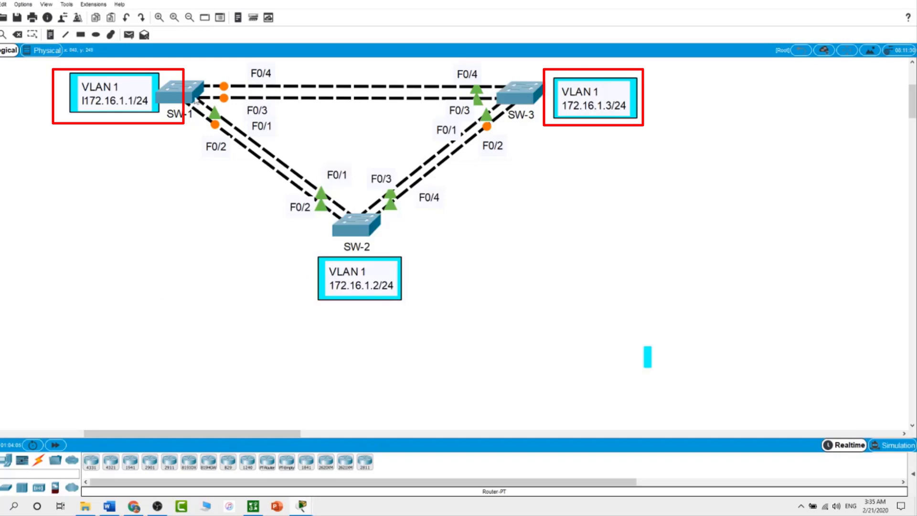
Compare the spanning-tree port roles and states of SW-1 and SW-3 against the links in the topology.
left_click(191, 96)
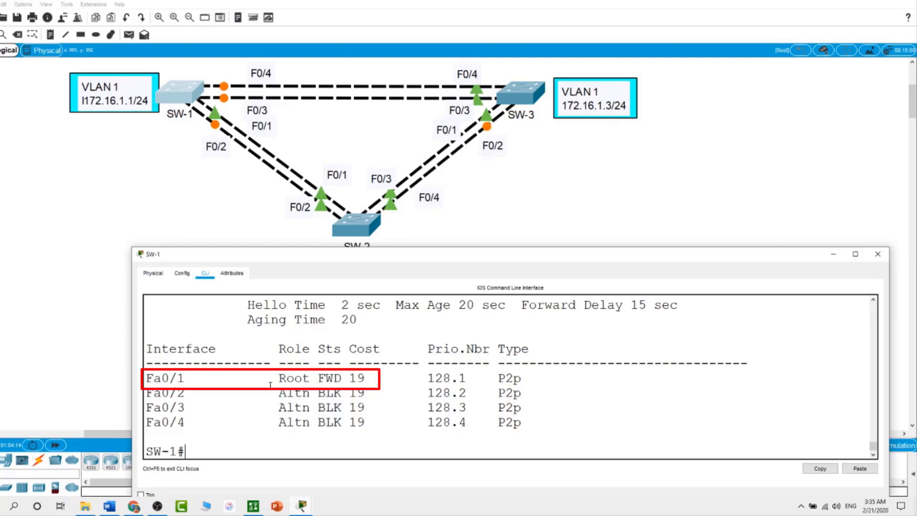
left_click(524, 98)
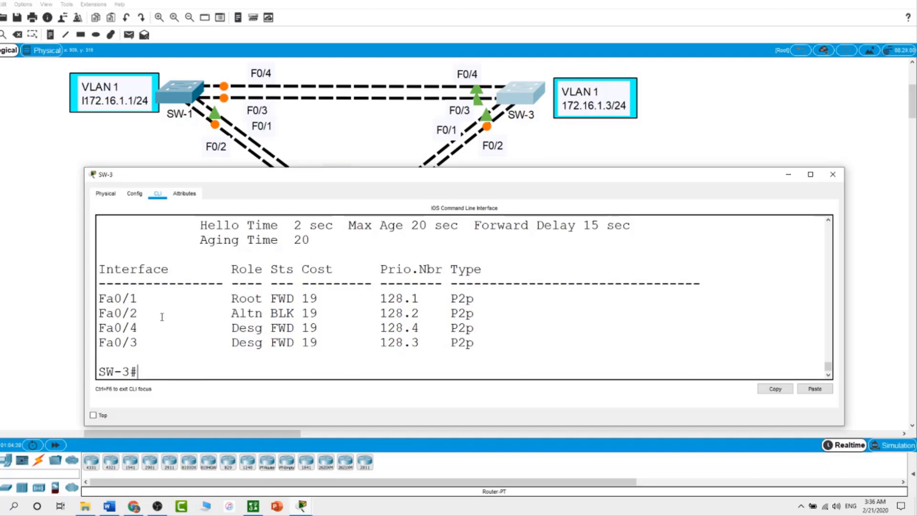
left_click(56, 306)
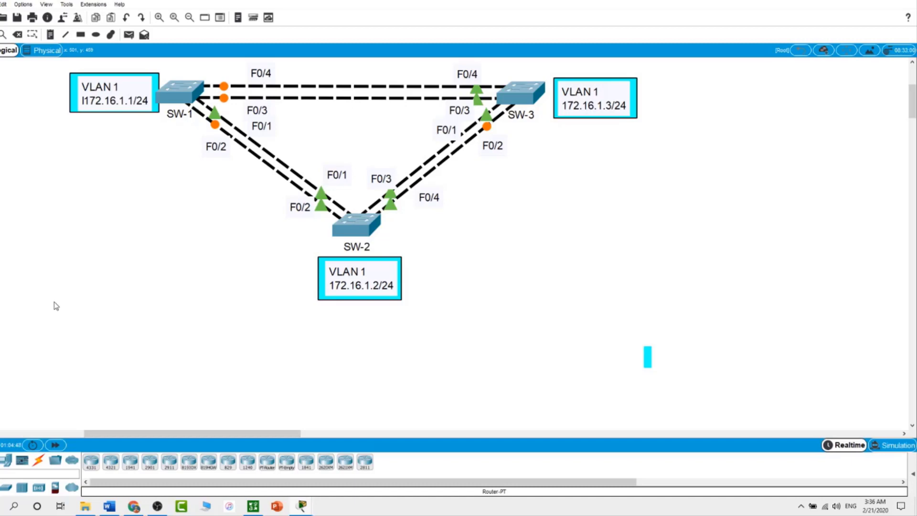
left_click(184, 96)
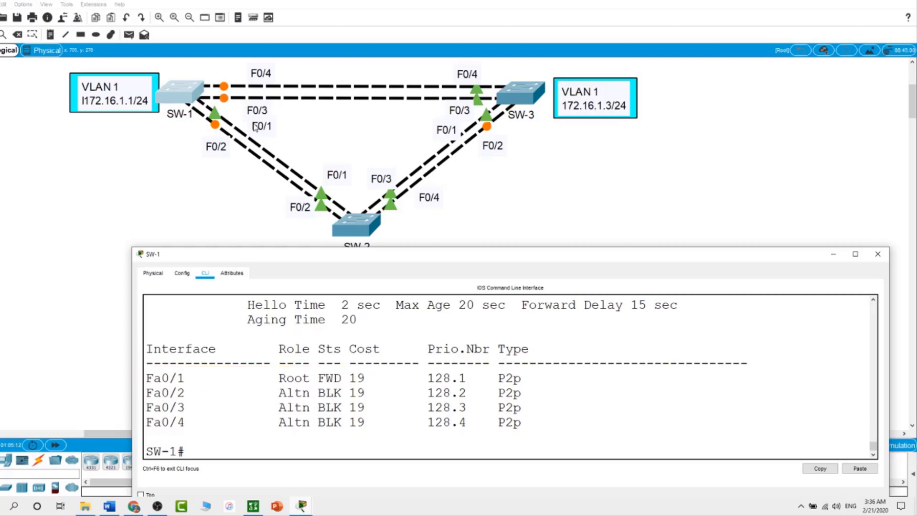
left_click(522, 98)
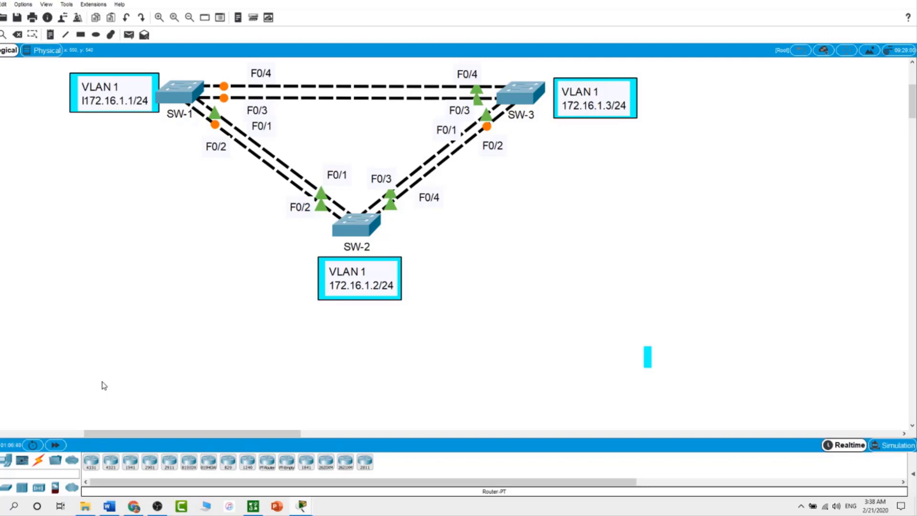
scroll(104, 385, "up", 1)
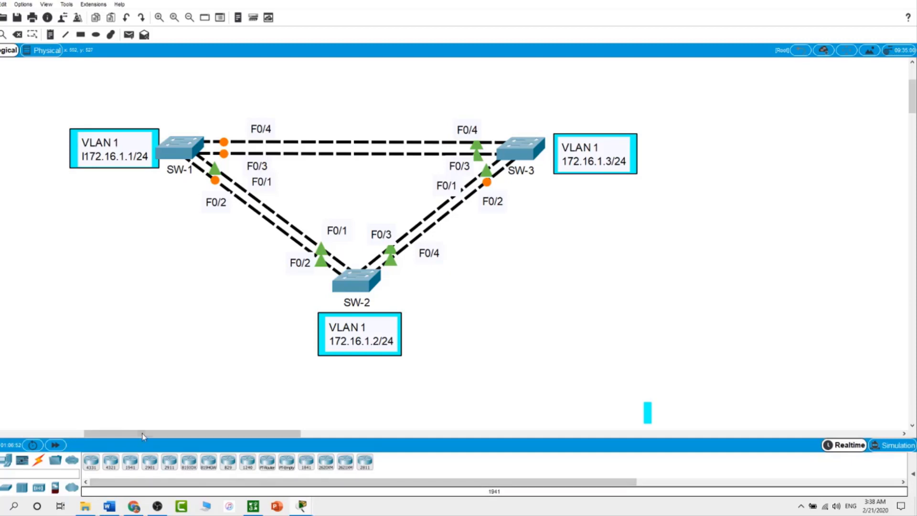
left_click(158, 506)
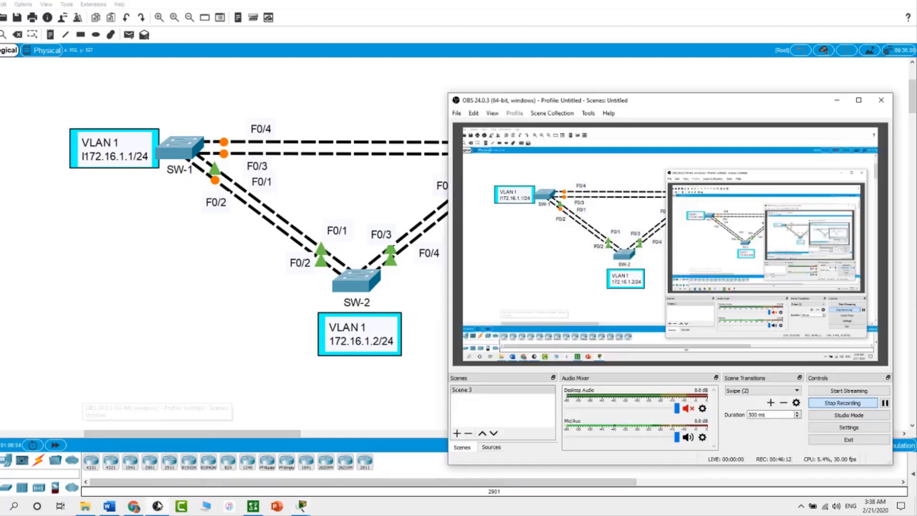